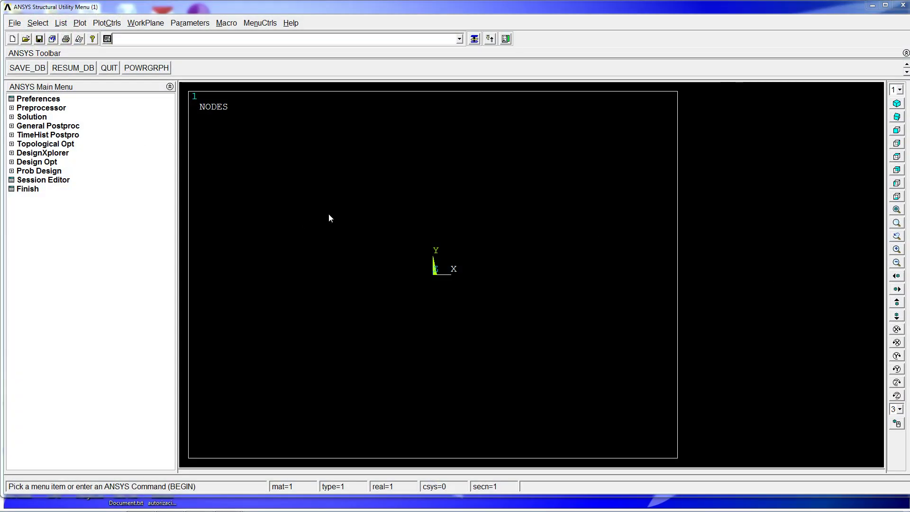
Define element type 1 as SHELL181 in the Preprocessor with et,1,,181.
double_click(428, 6)
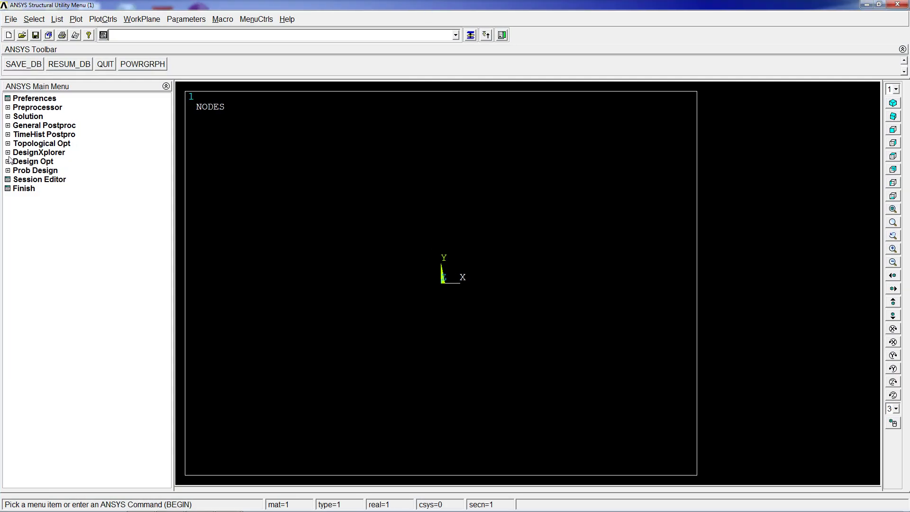
left_click(59, 110)
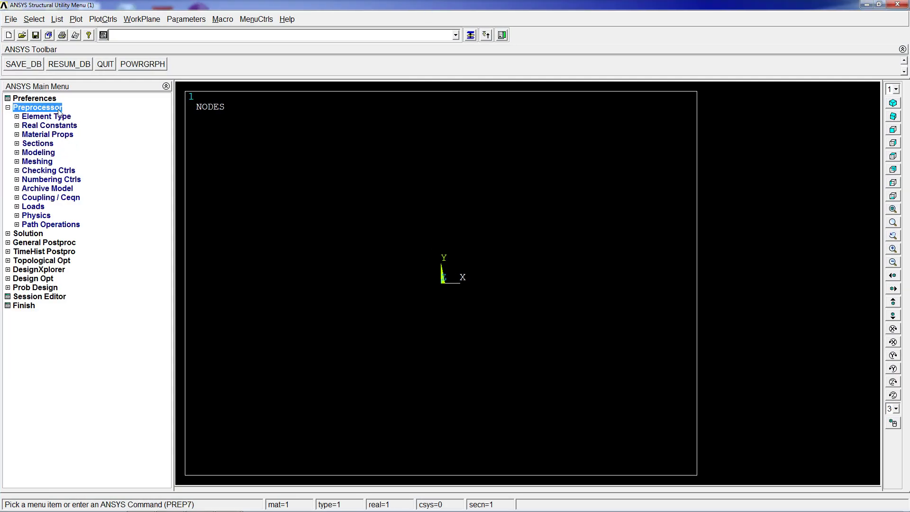
type("et,1")
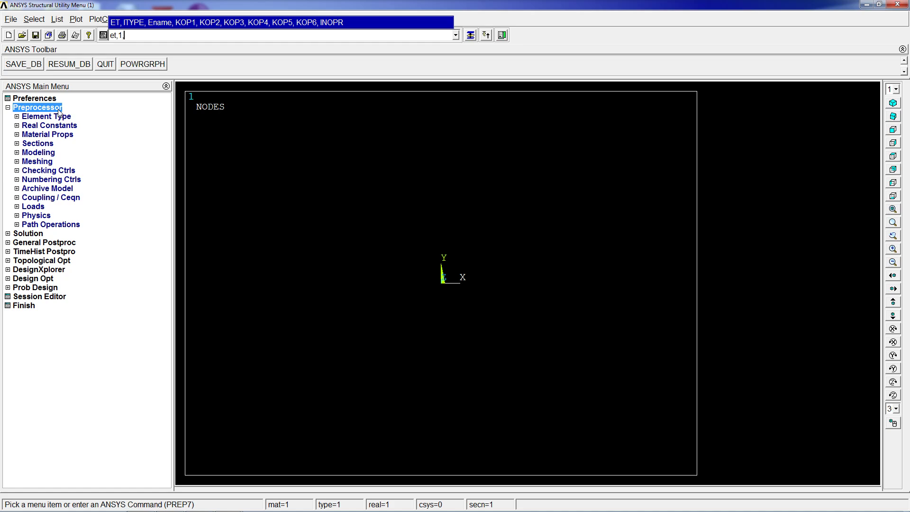
type(",,181")
key("Return")
Verify that SHELL181 is listed among the defined element types.
left_click(47, 116)
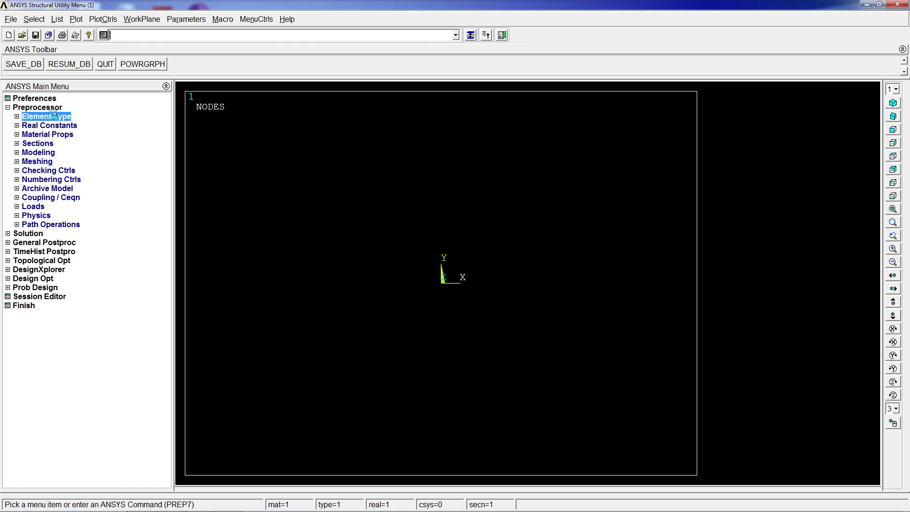
left_click(64, 125)
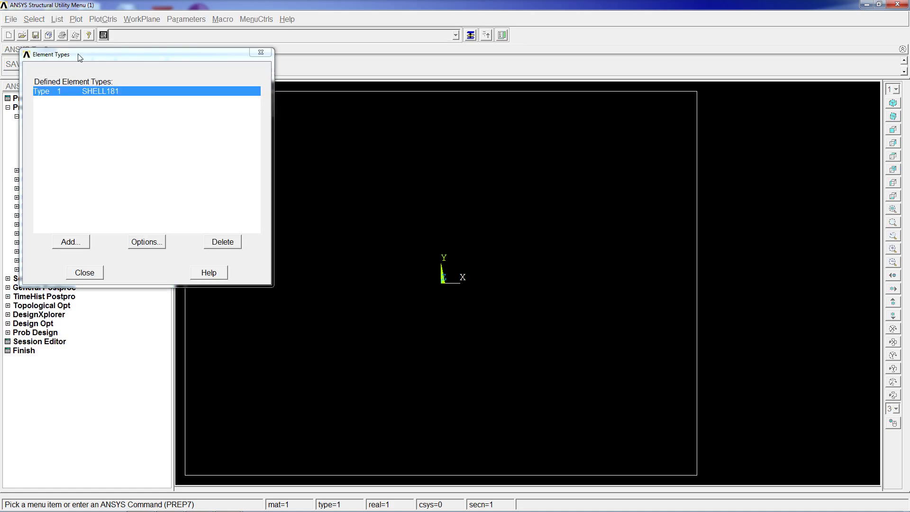
left_click(89, 274)
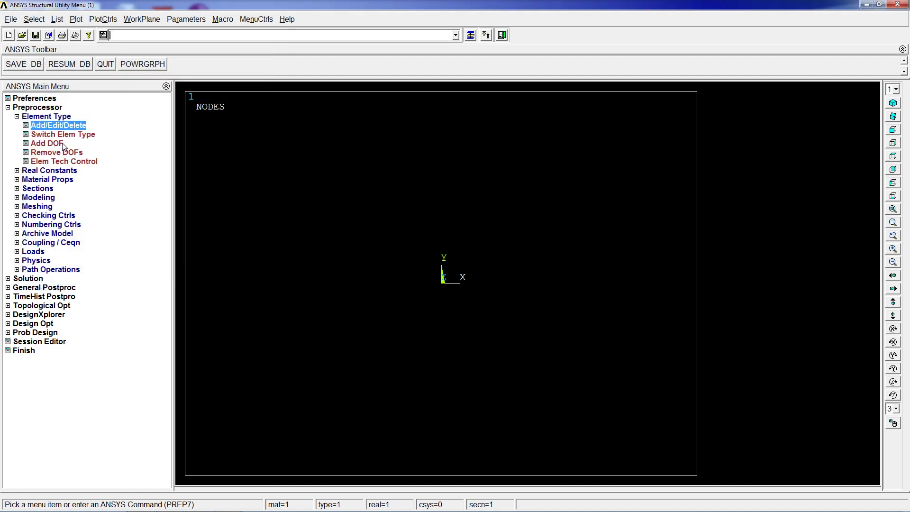
left_click(51, 117)
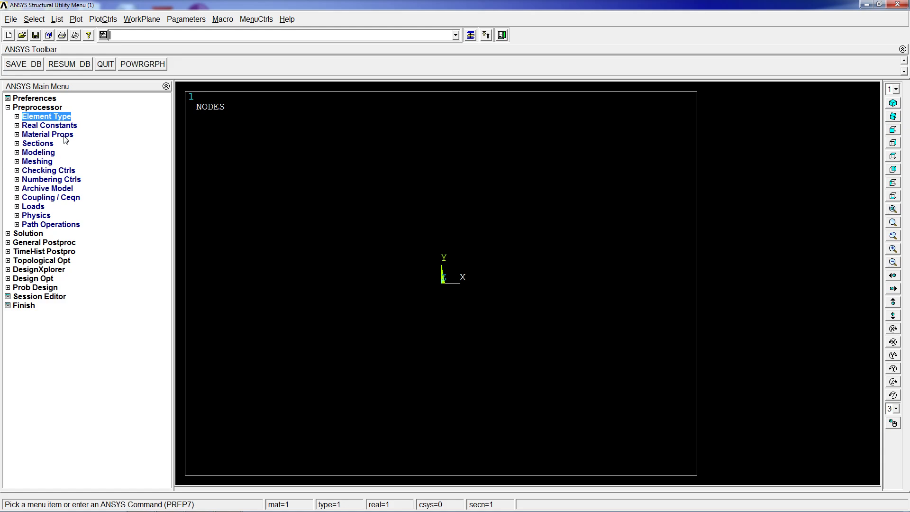
Give material 1 a Young's modulus of 6.9e10 and a Poisson's ratio of 0.33.
type("mp")
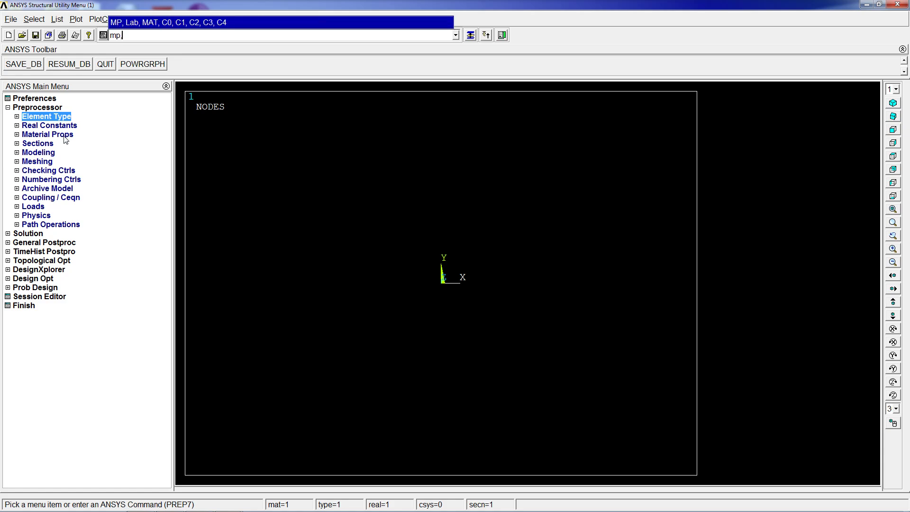
type(",ex,1,6.9e10")
key("Return")
type("mp")
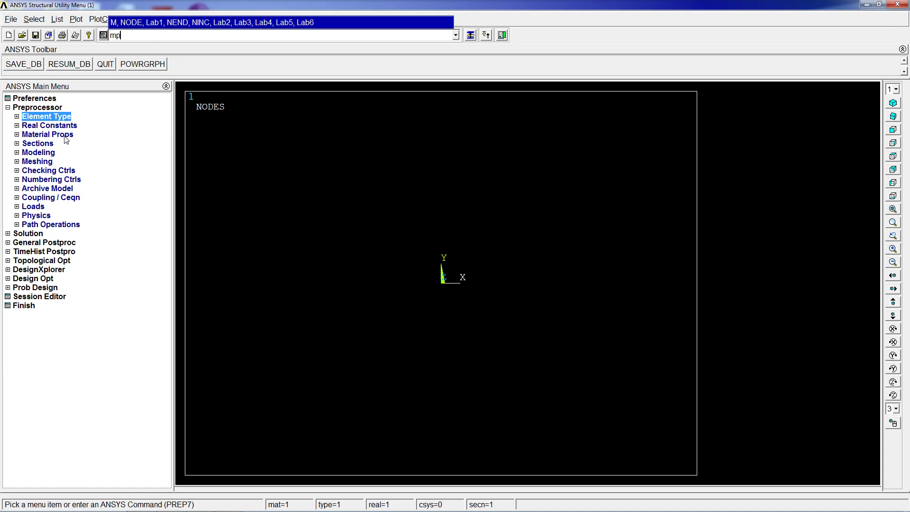
type(",er")
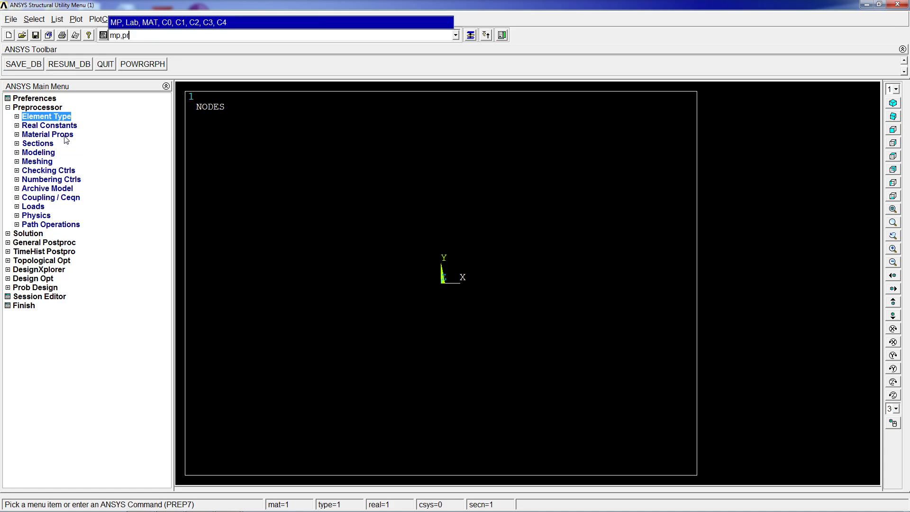
type("xy")
type("0.33")
key("Return")
Set material 1 density to 2850 by correcting the rejected DENX command to DENS.
type("mp,denx,1,2850")
key("Return")
key("Return")
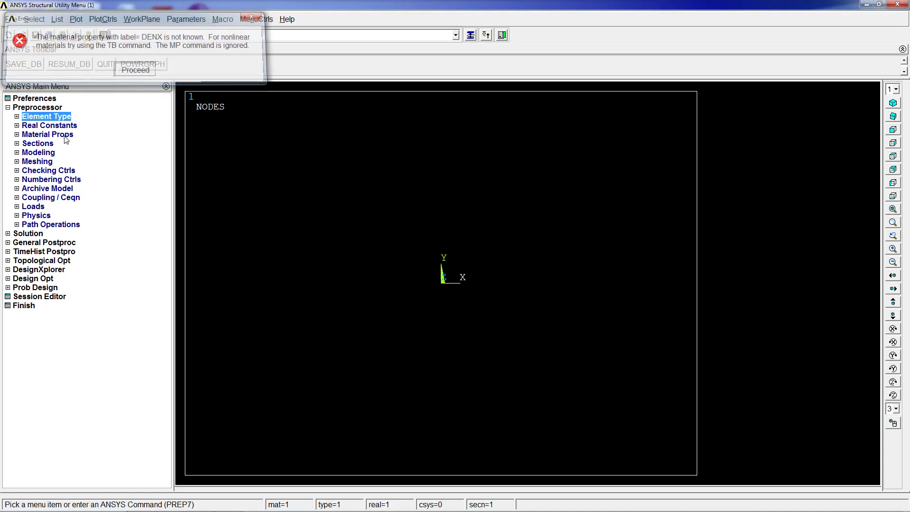
key("Up")
key("Left")
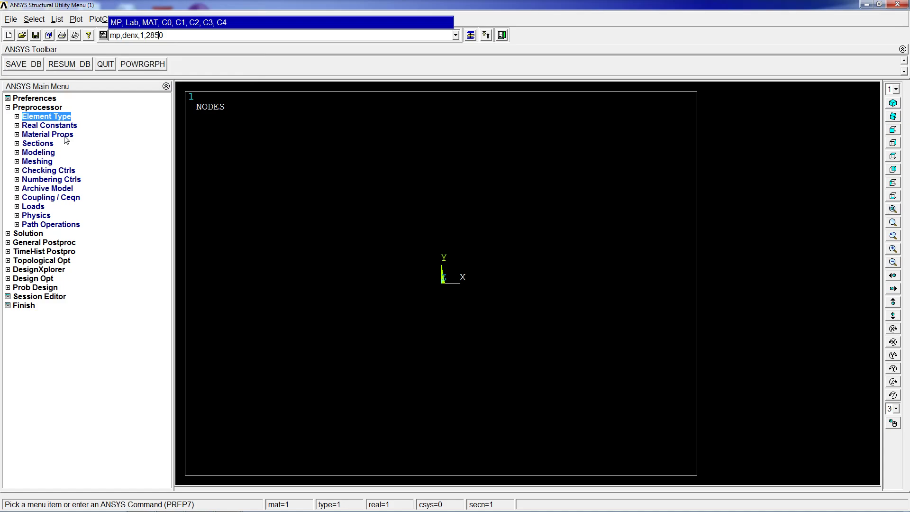
key("BackSpace")
type("s")
key("Return")
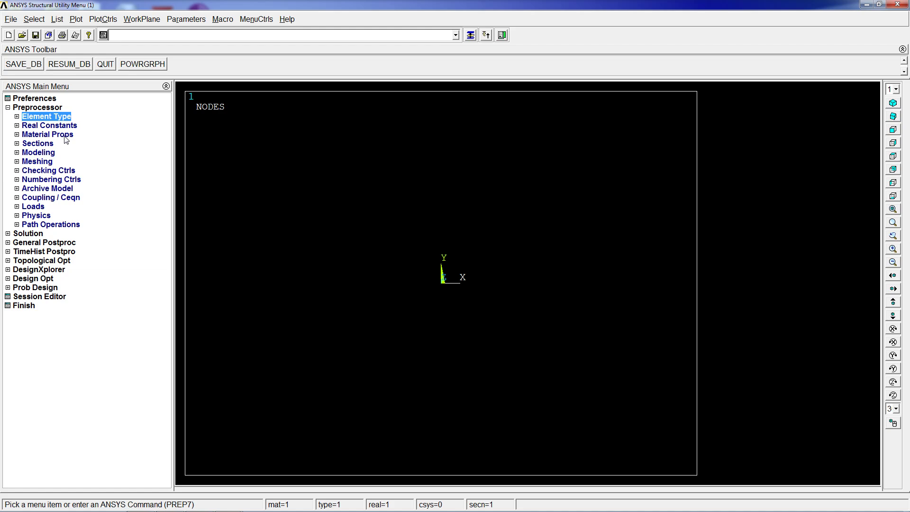
Create shell section '15mm' with one material-1 layer of thickness 15/1000.
left_click(41, 144)
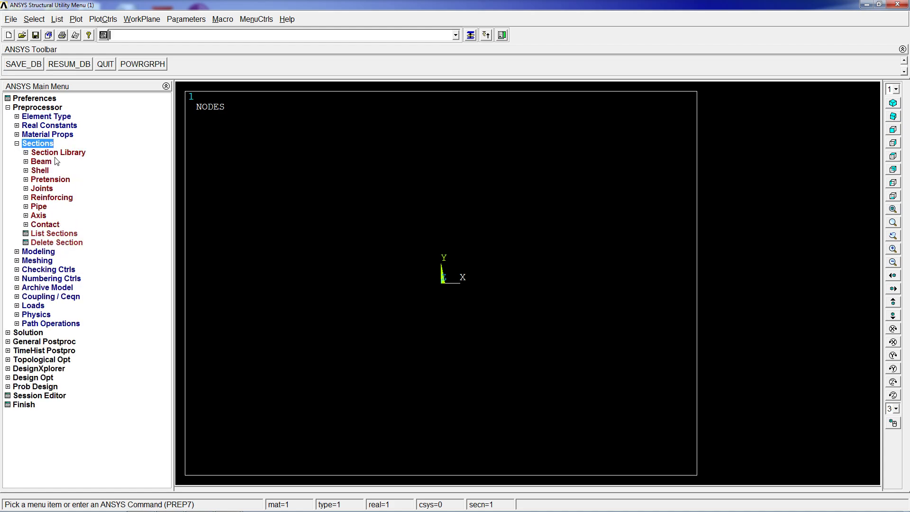
left_click(42, 180)
left_click(41, 170)
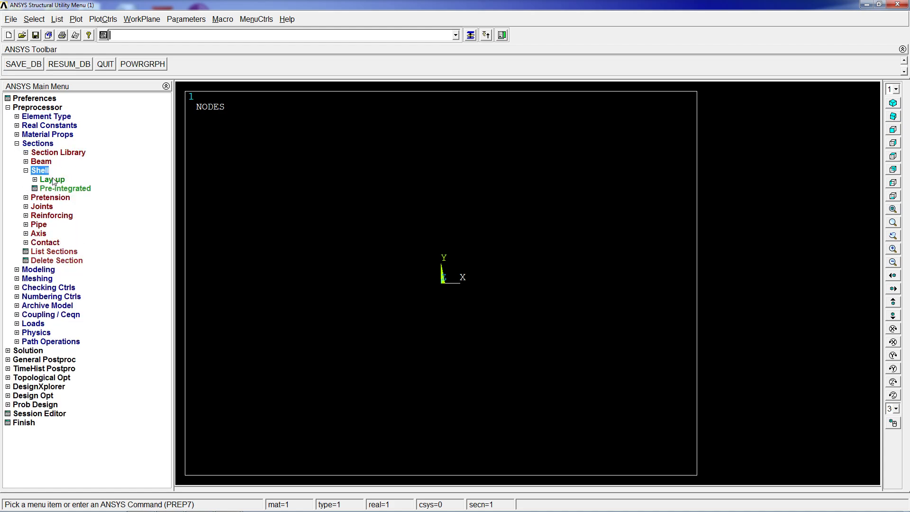
left_click(52, 180)
left_click(71, 190)
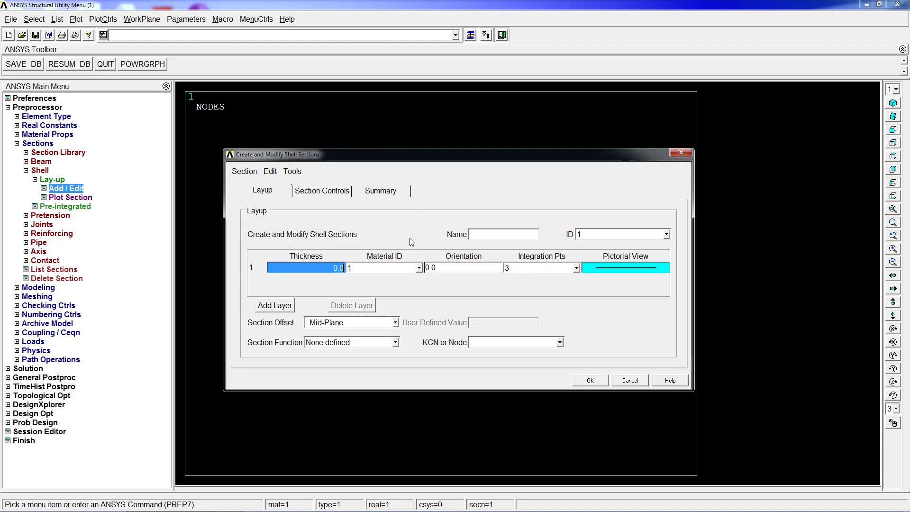
type("15mm")
left_click(329, 267)
double_click(329, 268)
type("15/1000")
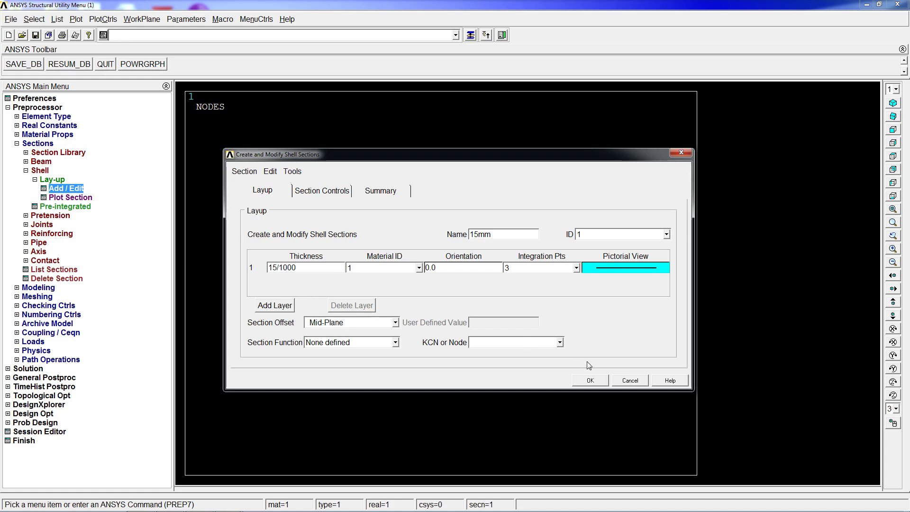
left_click(589, 380)
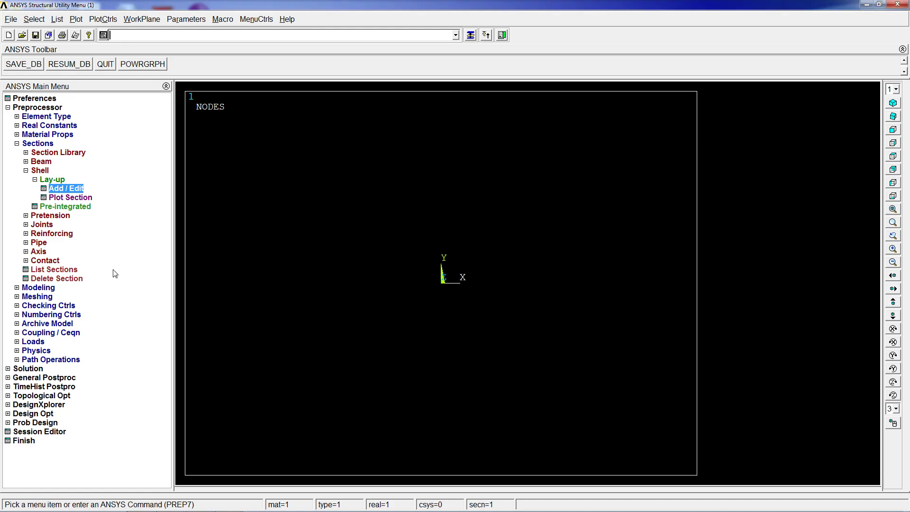
Create the rectangular plate area spanning X 0–0.2 and Y 0–0.125, viewed in 3-D.
left_click(50, 289)
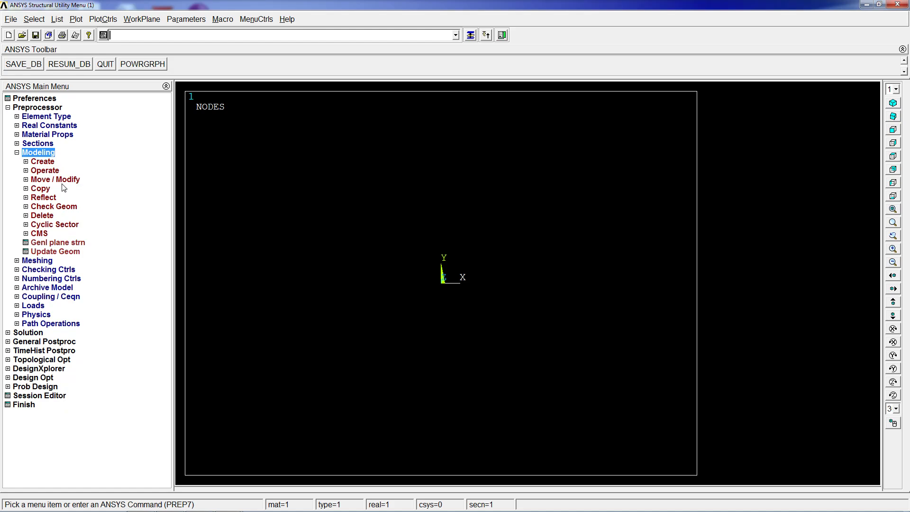
left_click(48, 162)
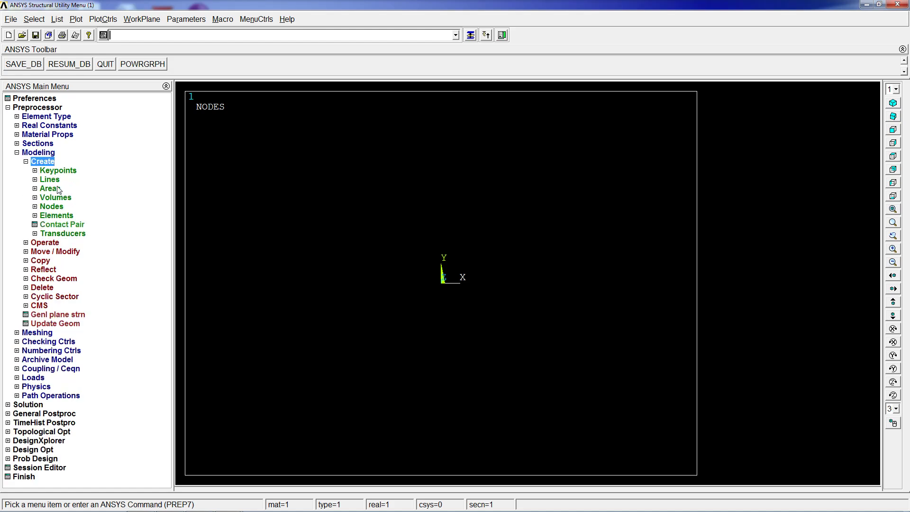
left_click(55, 189)
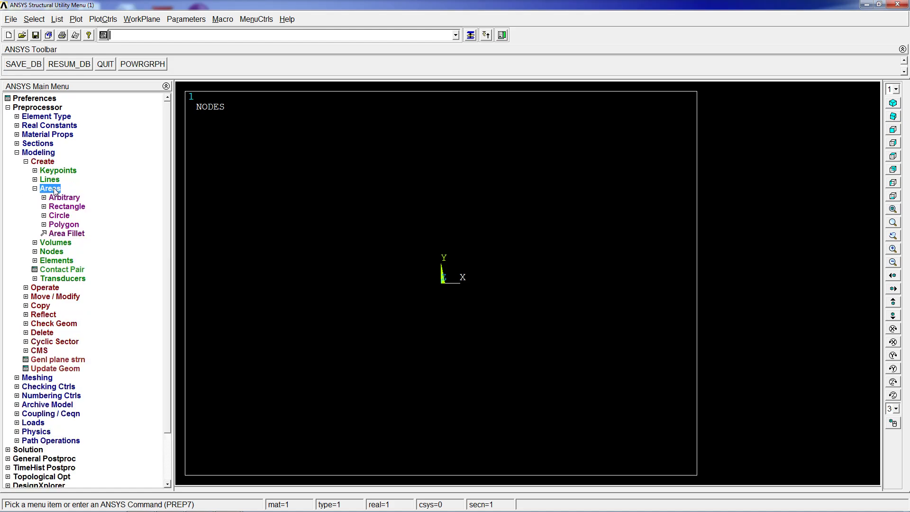
left_click(75, 205)
left_click(79, 234)
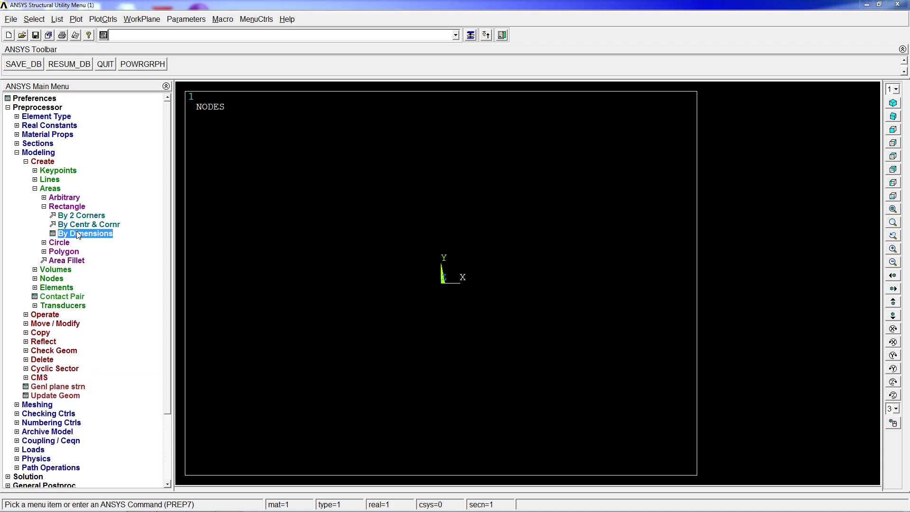
left_click_drag(465, 216, 456, 141)
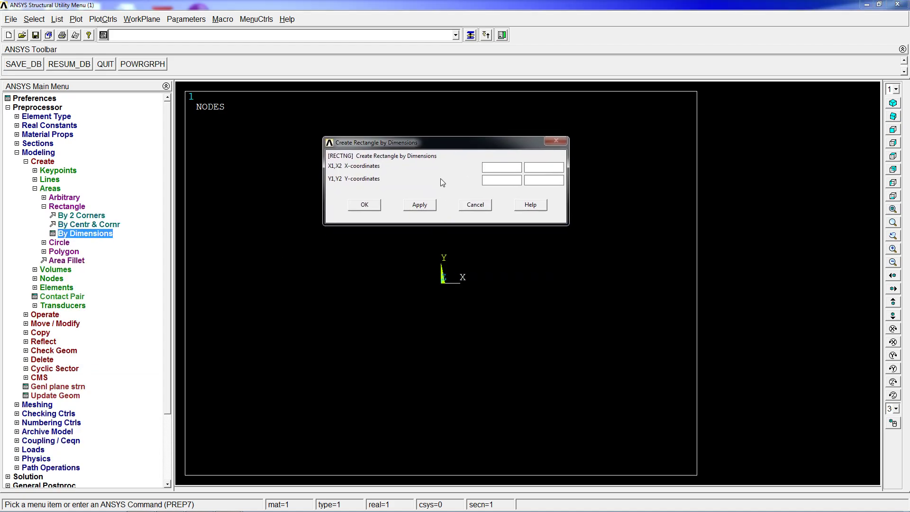
left_click(513, 166)
type("0.125")
left_click(365, 205)
right_click_drag(438, 281, 440, 255, "ctrl")
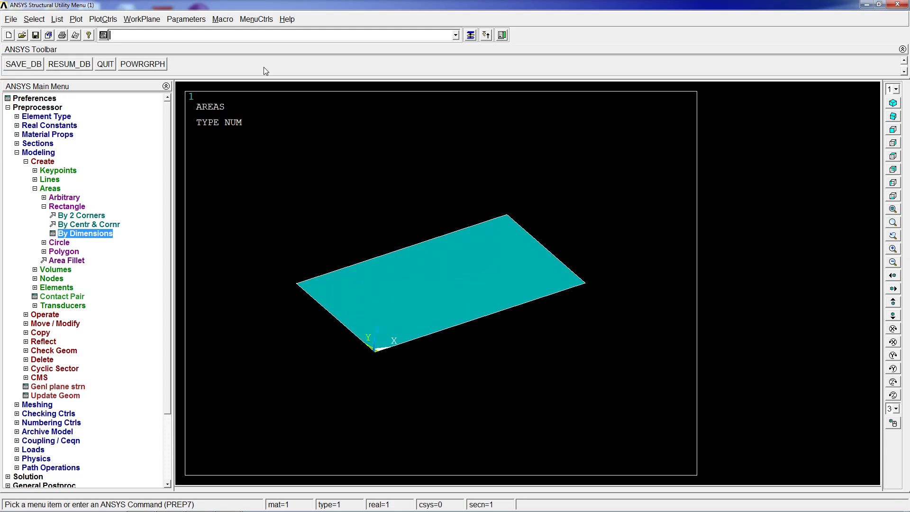
Offset the working plane to the midpoint of keypoints 1 and 4 on the left edge.
left_click(149, 19)
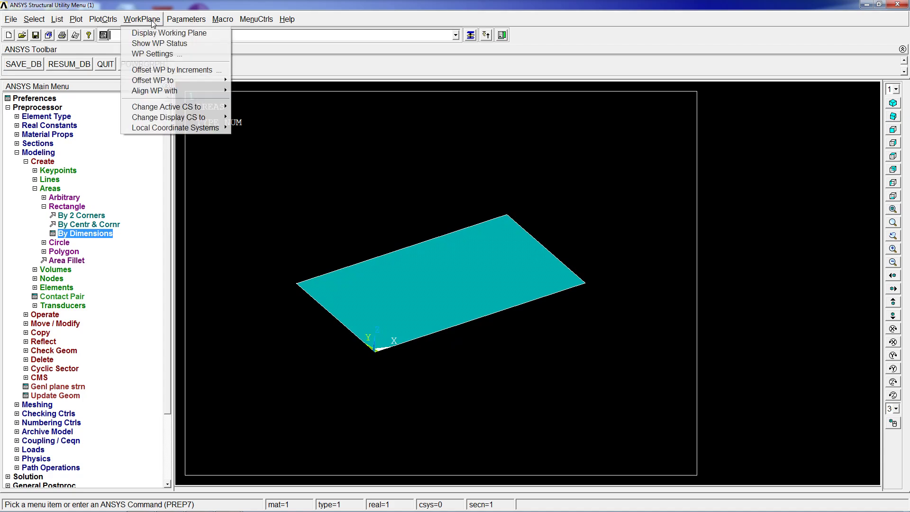
mouse_move(189, 81)
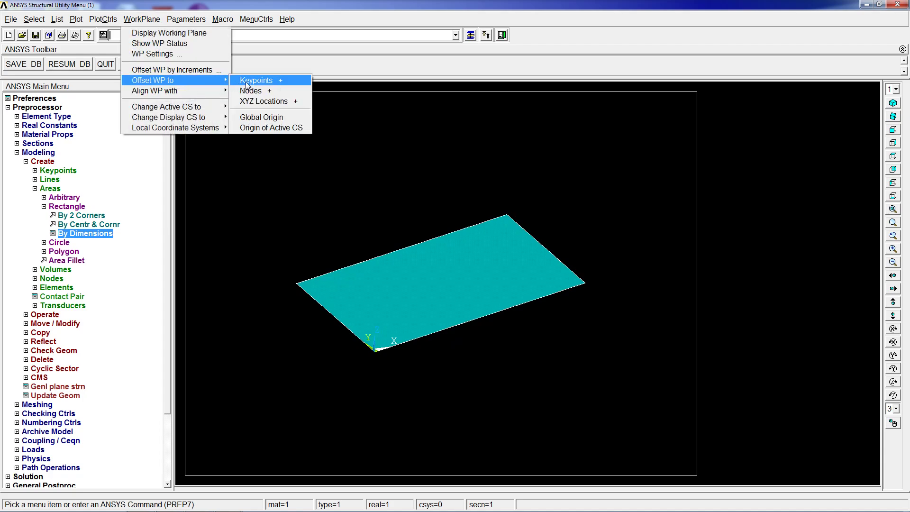
left_click(255, 85)
left_click(375, 352)
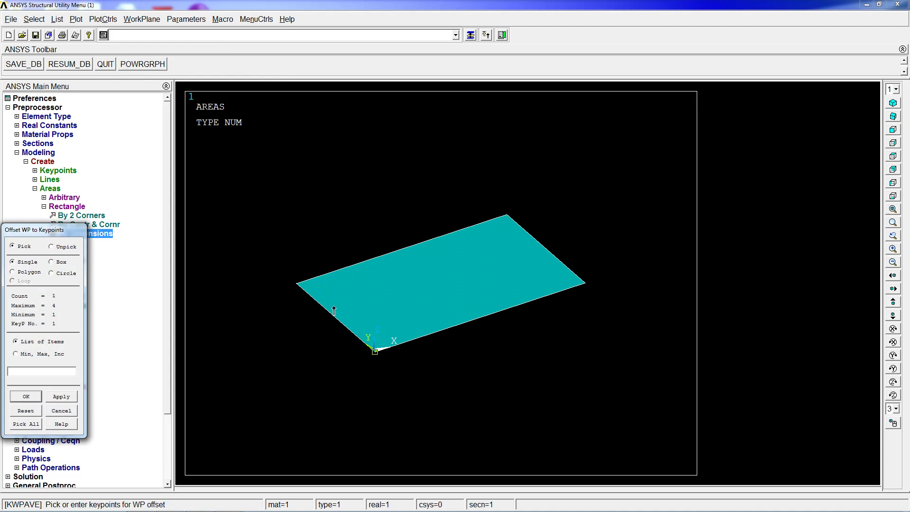
left_click(296, 284)
left_click(26, 396)
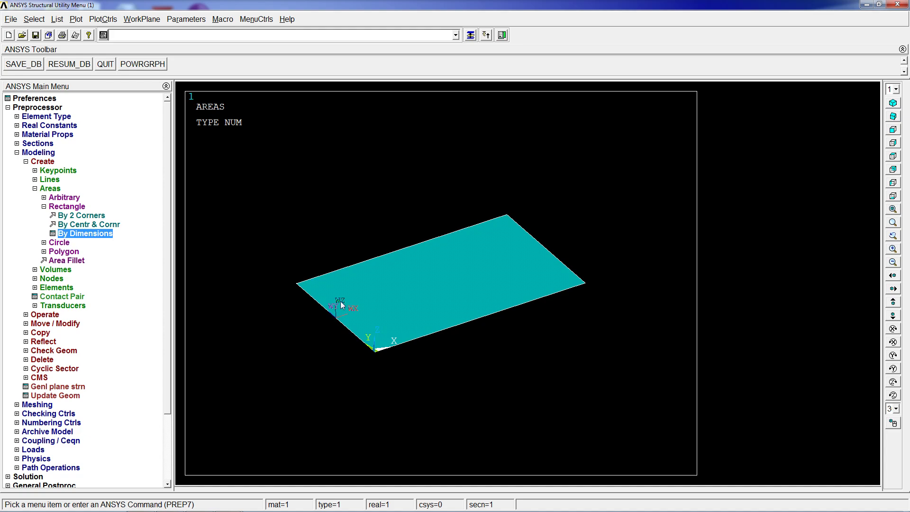
Set a 90° rotation increment and turn the working plane about its X axis.
left_click(196, 20)
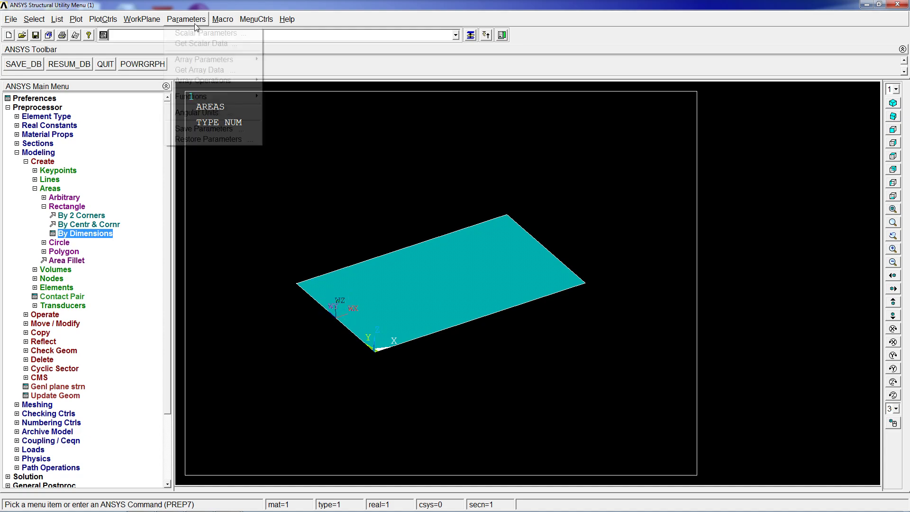
mouse_move(157, 21)
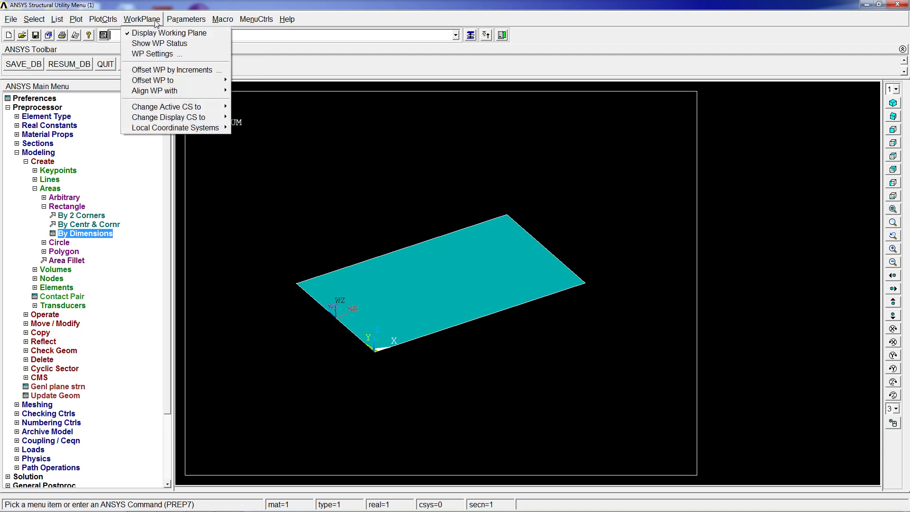
left_click(183, 69)
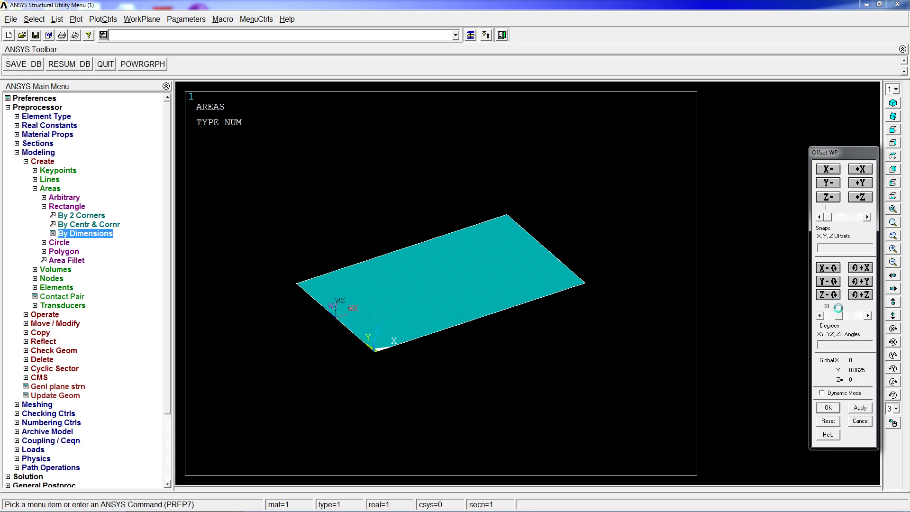
left_click_drag(838, 316, 876, 320)
left_click(853, 270)
left_click(859, 268)
Divide the plate area in two along the working plane.
left_click(37, 163)
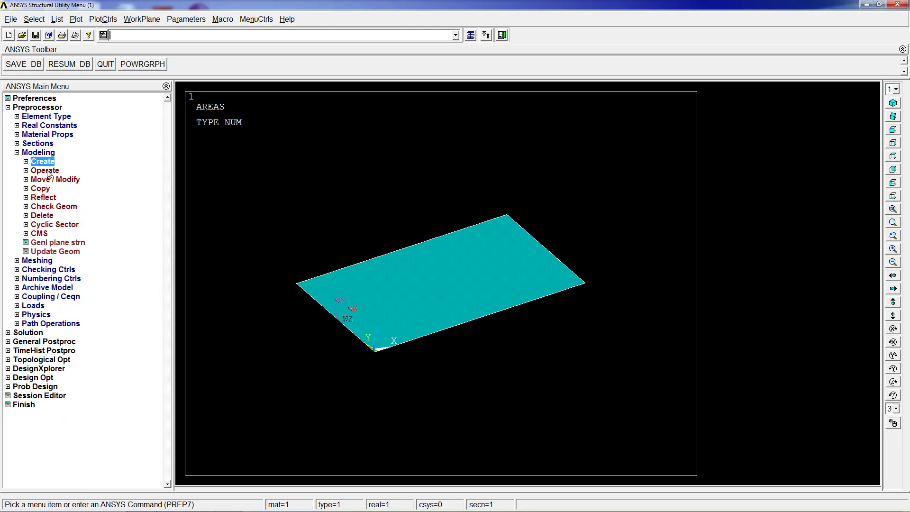
left_click(48, 171)
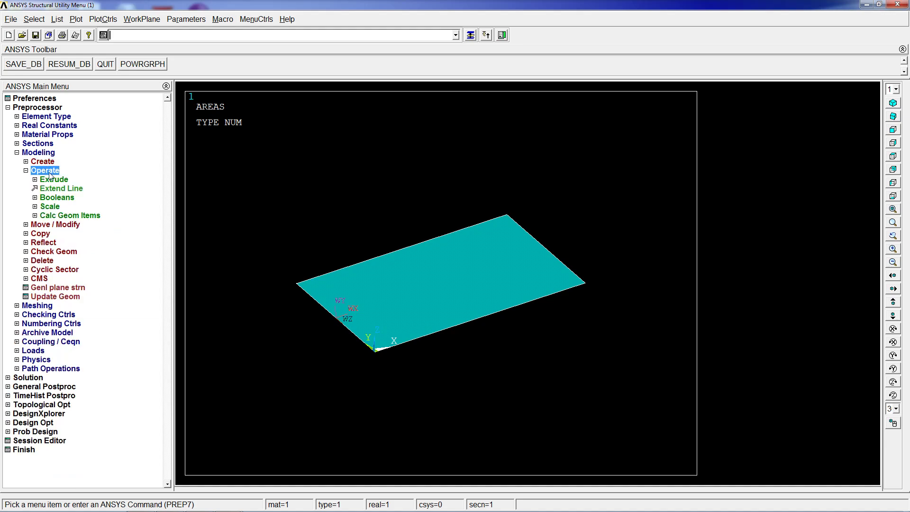
left_click(61, 198)
left_click(60, 234)
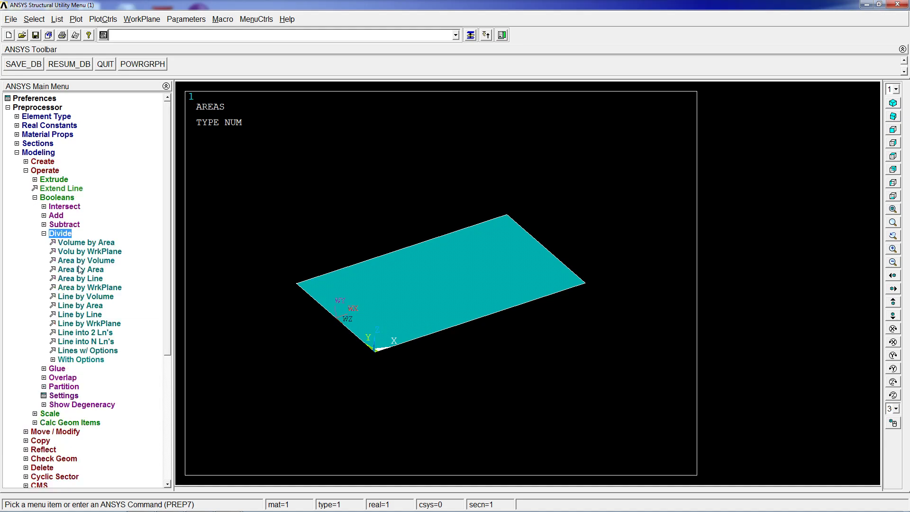
left_click(102, 287)
left_click(380, 323)
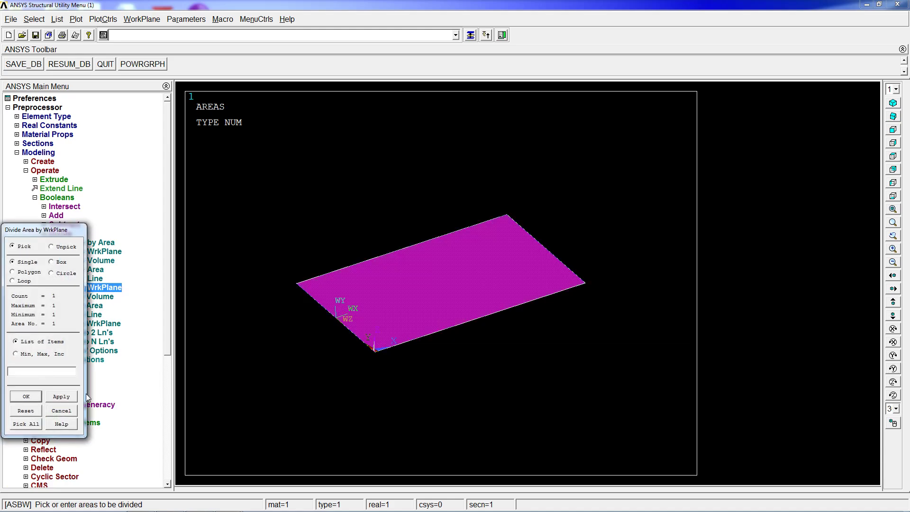
left_click(26, 396)
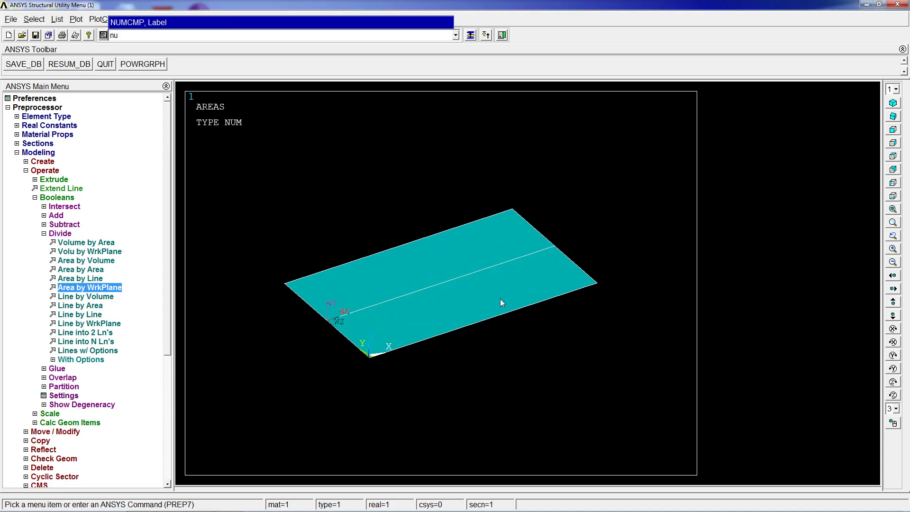
Merge coincident keypoints with nummrg,kp.
type("nummrg,kp")
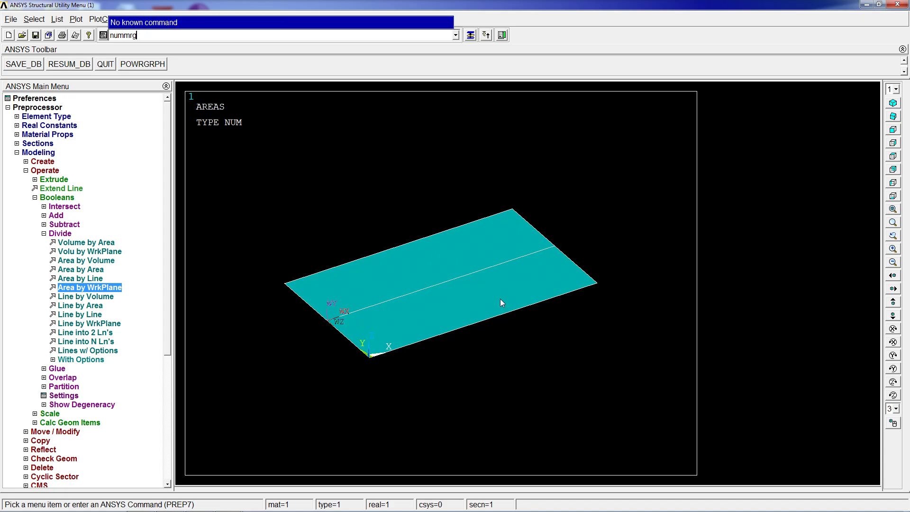
key("Return")
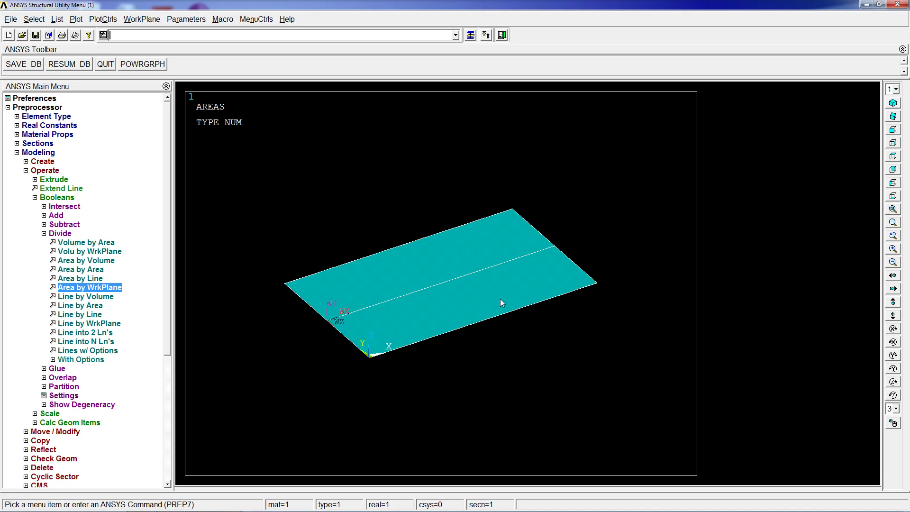
scroll(433, 313, "up", 1)
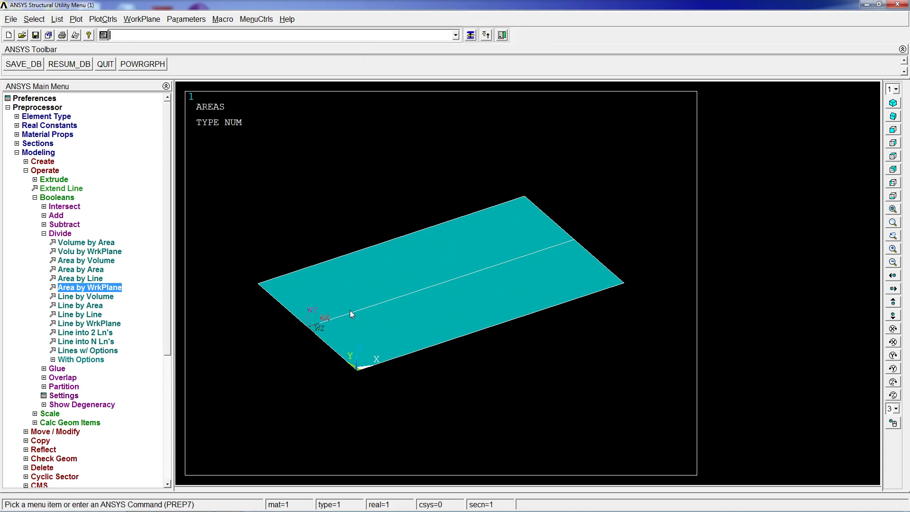
Align the working plane to picked keypoints, then reset it to the global Cartesian origin.
left_click(142, 19)
mouse_move(173, 93)
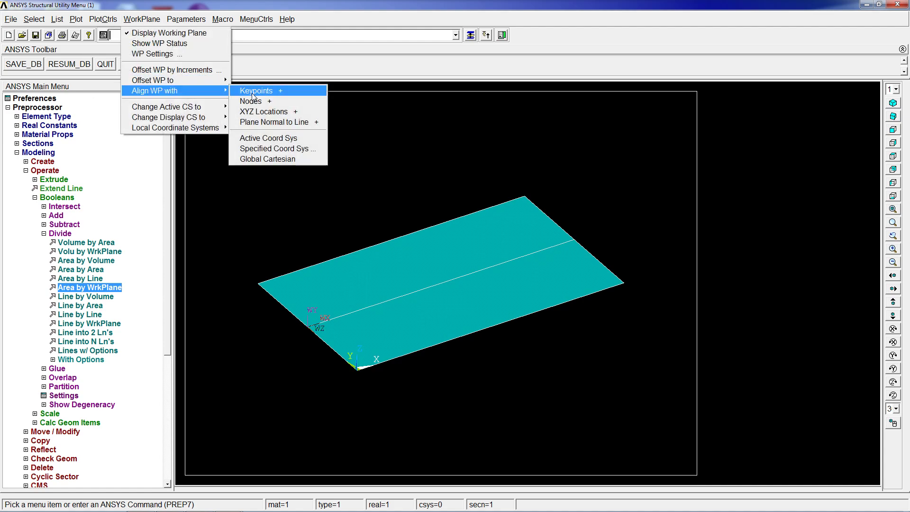
left_click(252, 91)
left_click(546, 161)
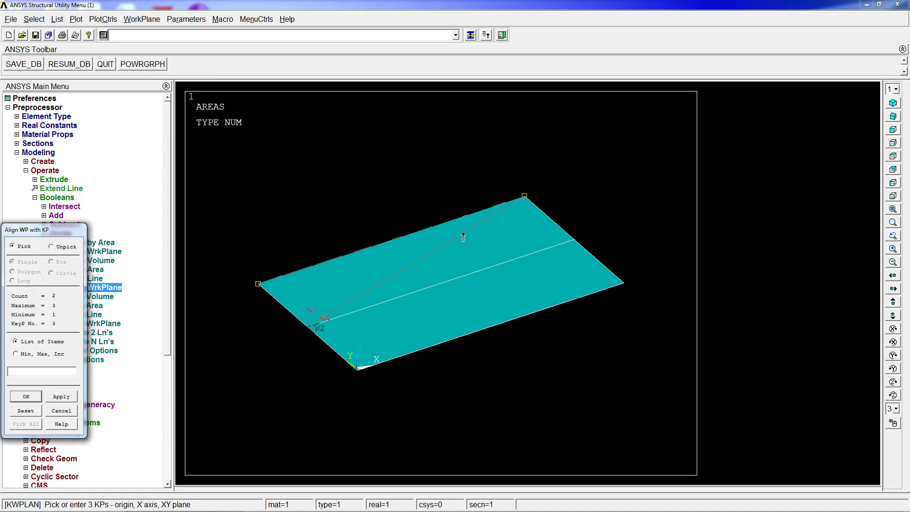
left_click(36, 399)
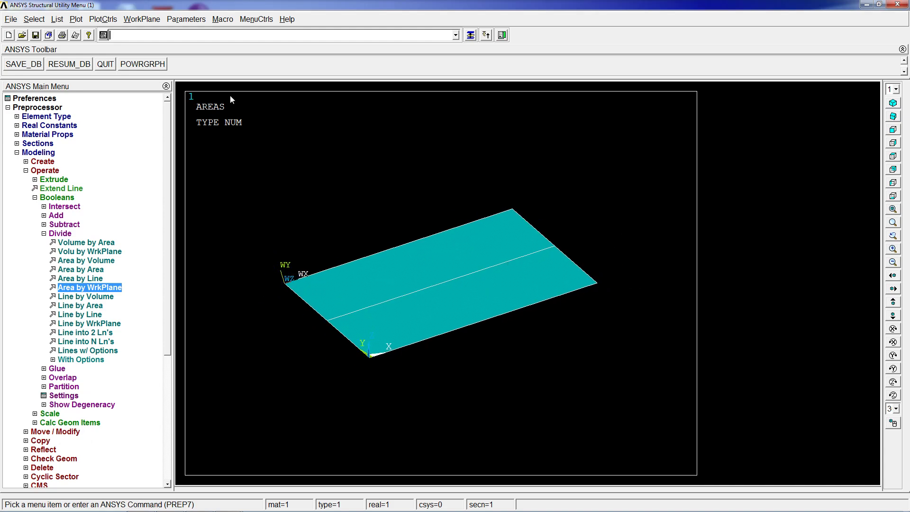
left_click(176, 19)
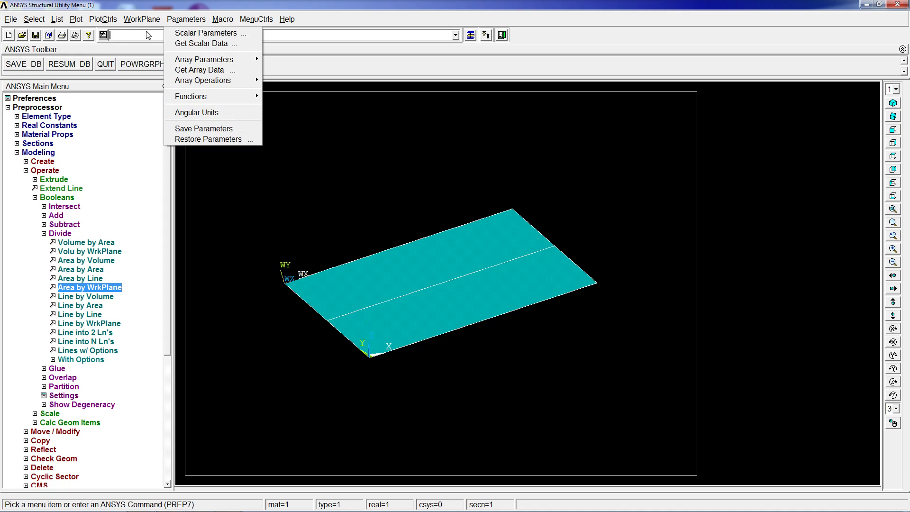
mouse_move(142, 19)
mouse_move(177, 90)
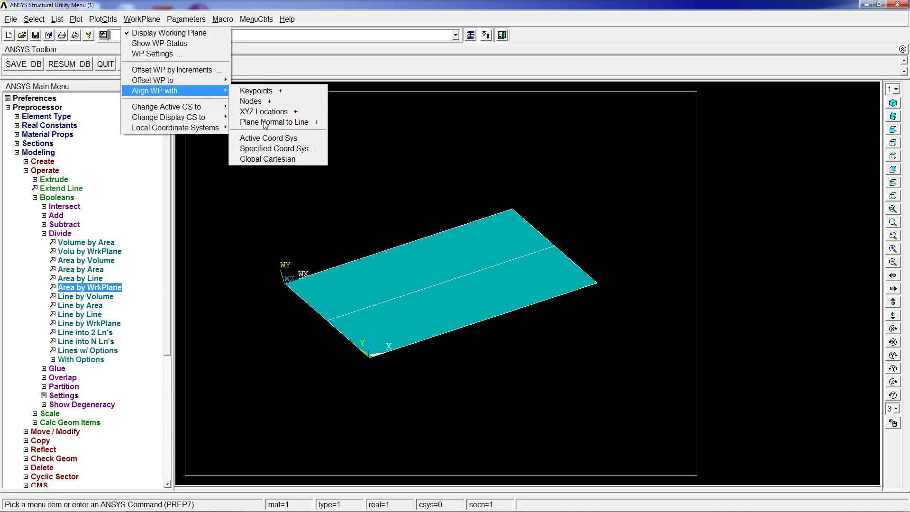
left_click(272, 160)
Offset the working plane to the midpoint of the far long edge's keypoints.
left_click(144, 19)
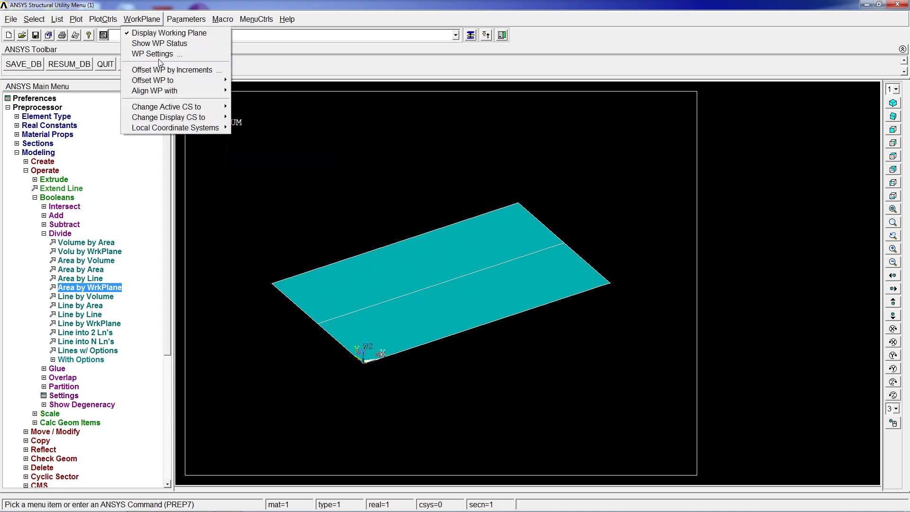
mouse_move(187, 85)
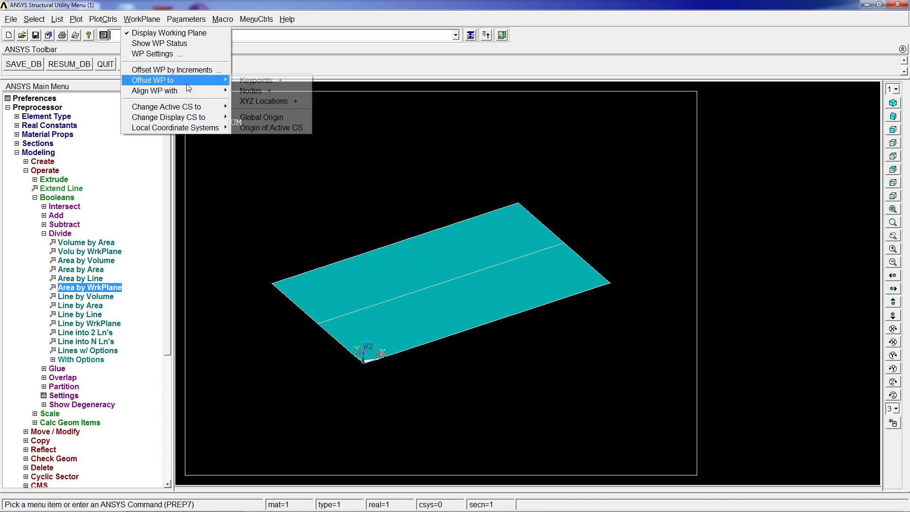
left_click(294, 81)
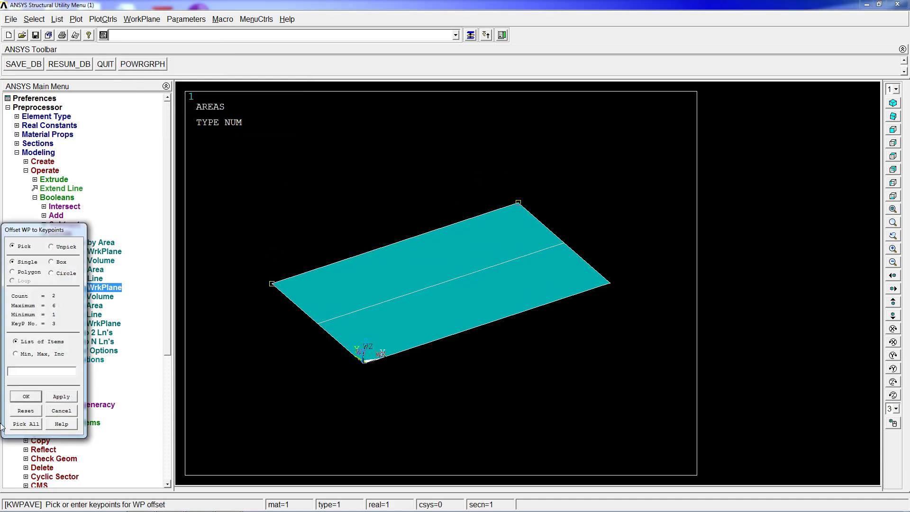
left_click(26, 397)
Rotate the working plane 90° about its Y axis.
middle_click_drag(471, 281, 496, 228, "ctrl")
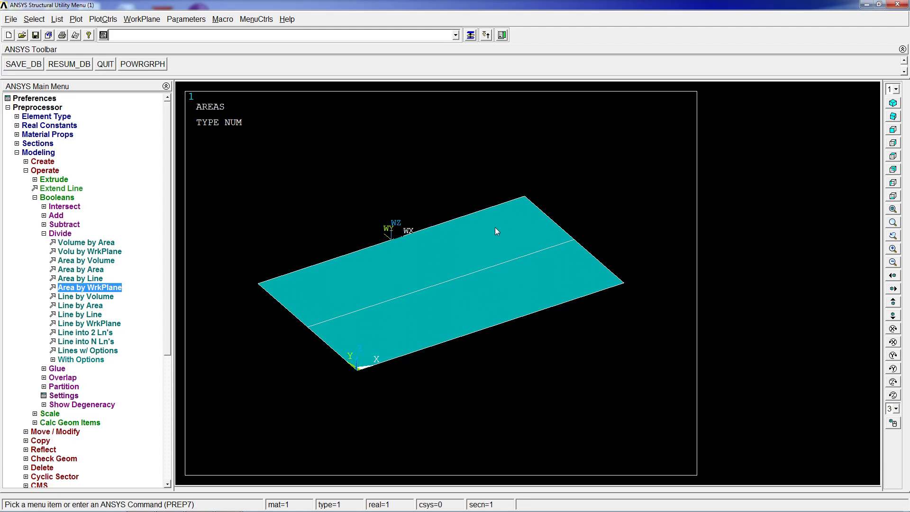
left_click(199, 20)
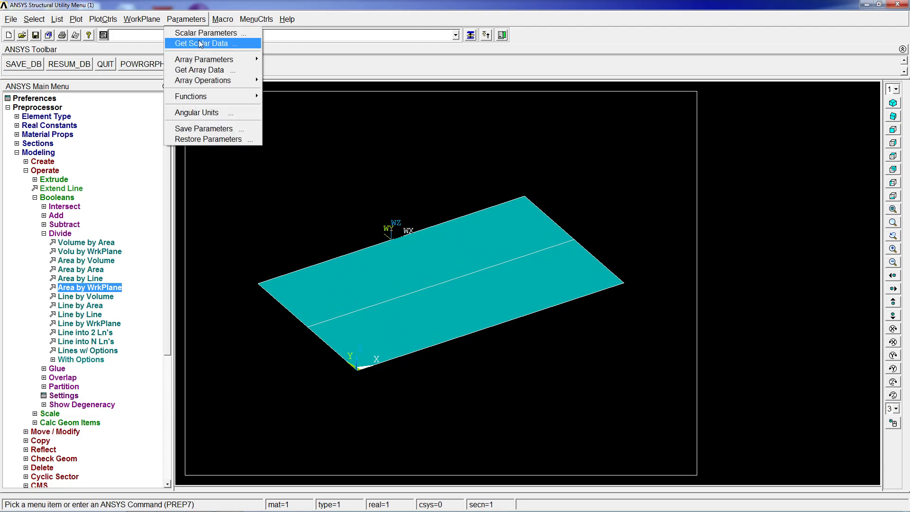
mouse_move(148, 22)
left_click(172, 69)
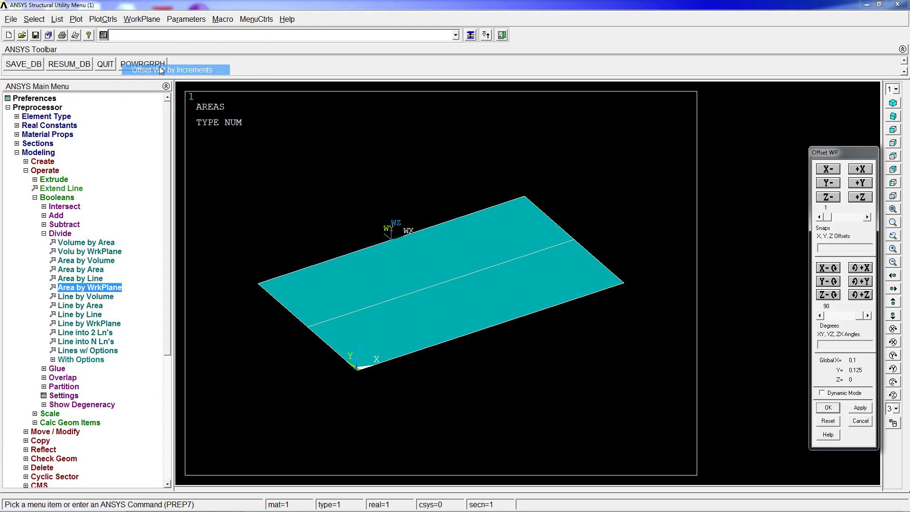
left_click(860, 281)
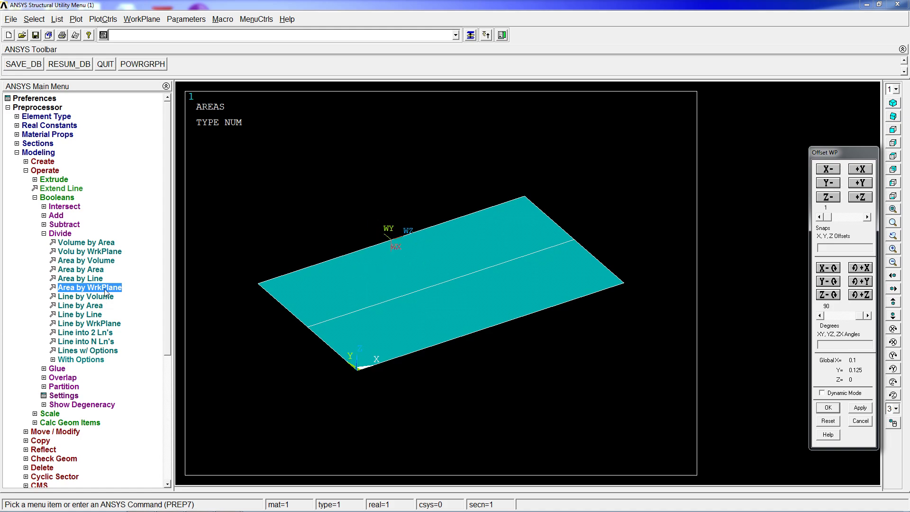
Divide both plate areas crosswise by the working plane, then merge keypoints with nummrg.
left_click(94, 287)
left_click(468, 285)
left_click(453, 280)
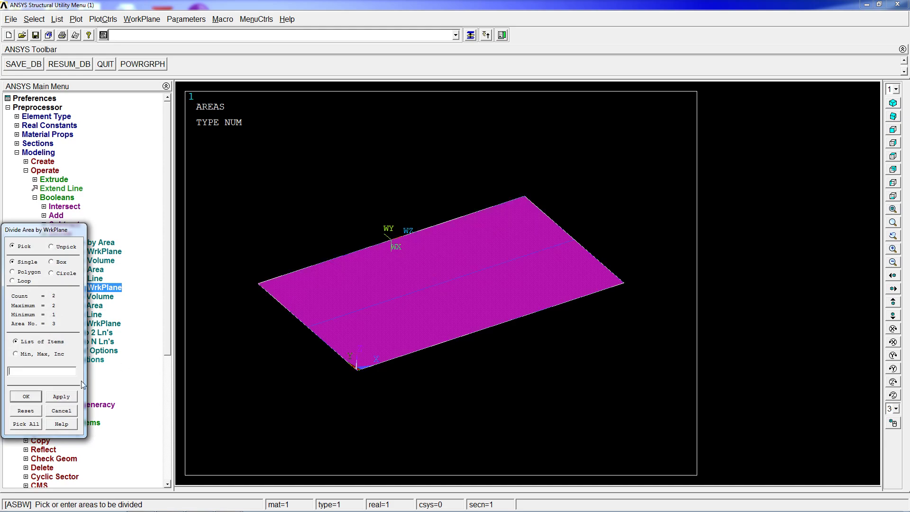
left_click(26, 396)
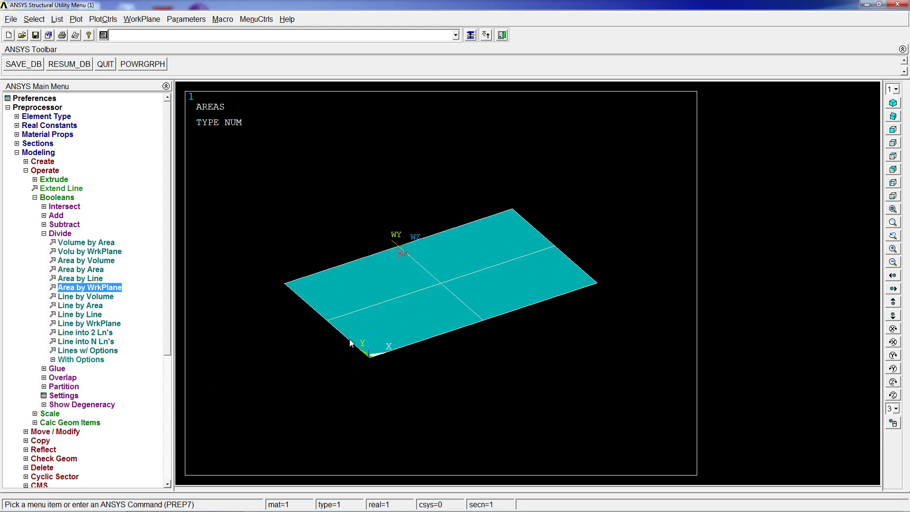
type("nummr")
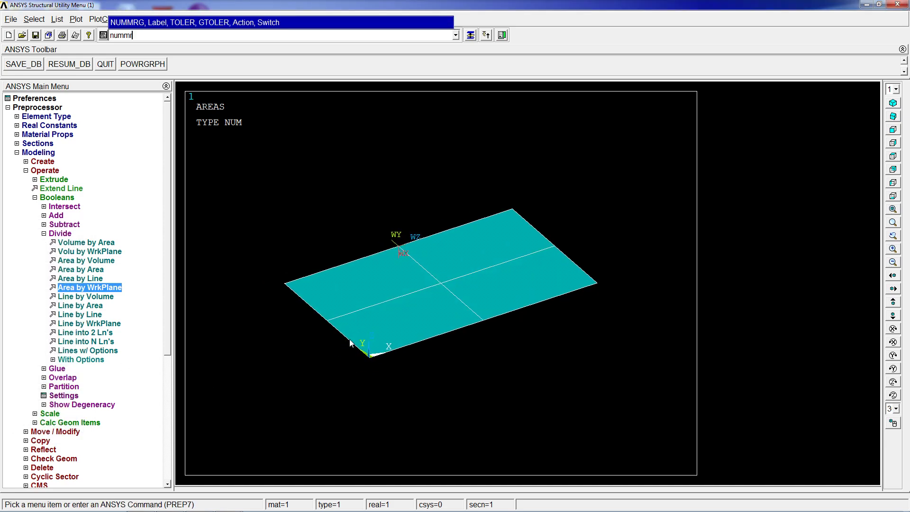
type("g,kpo")
key("Return")
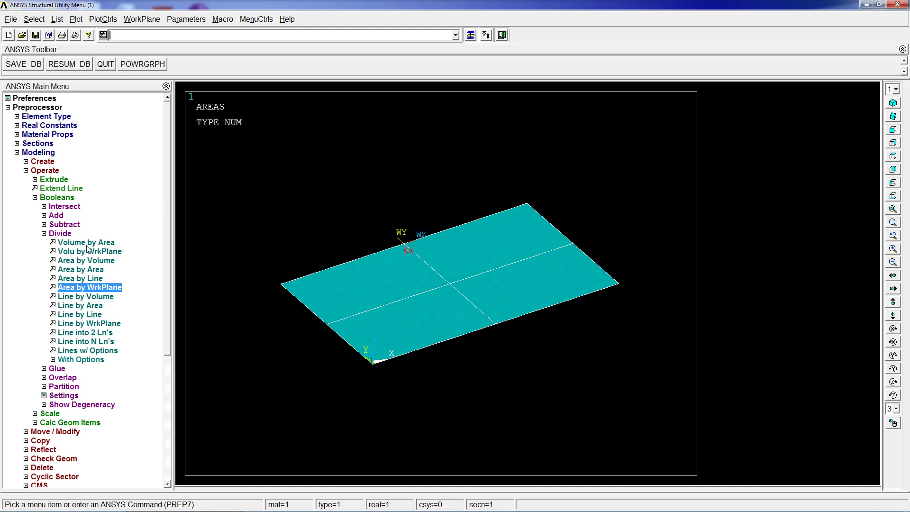
Copy the selected keypoints downward with a negative Z offset to form keypoints 9–14.
left_click(55, 198)
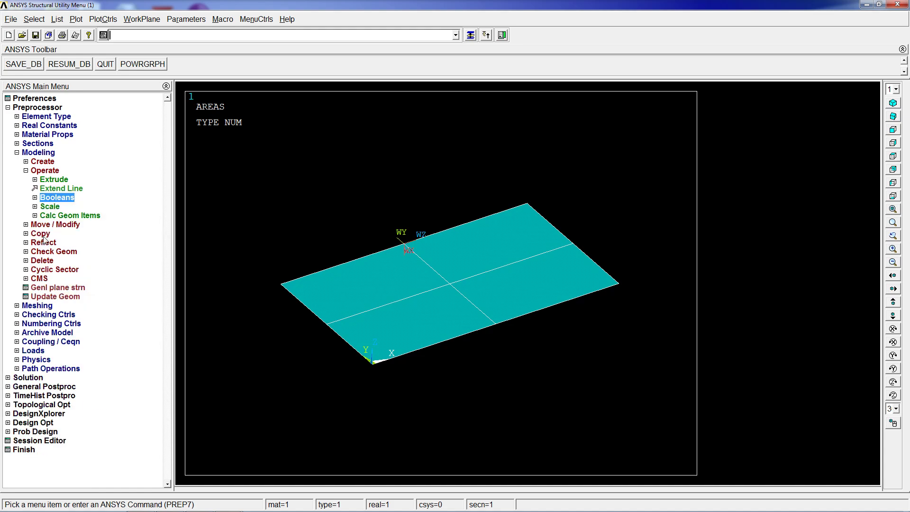
left_click(42, 235)
left_click(60, 198)
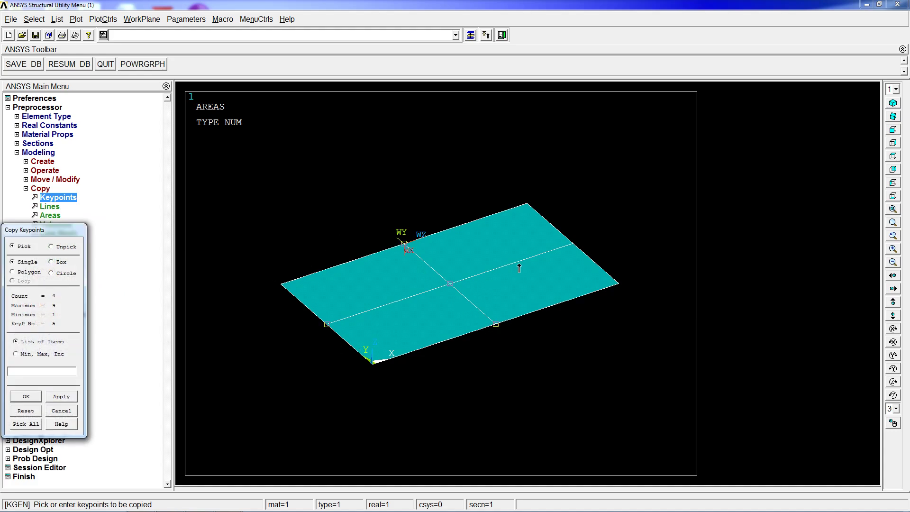
left_click(33, 397)
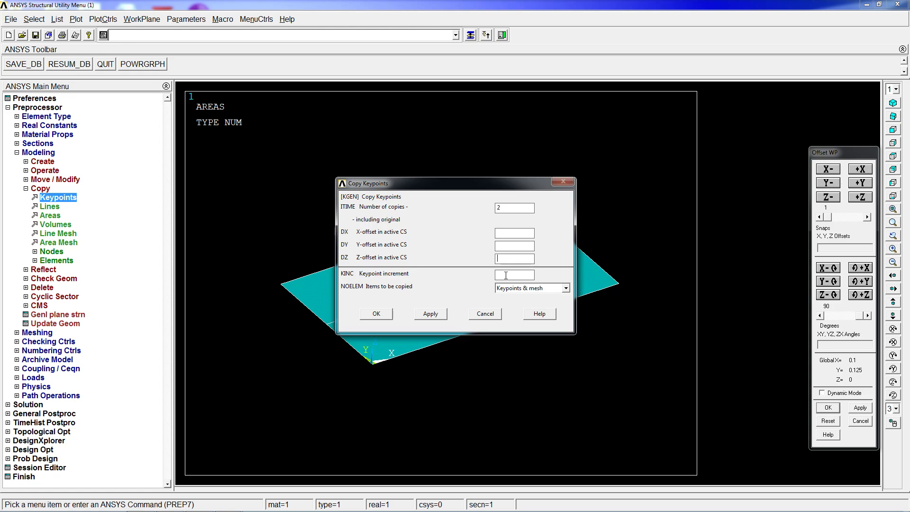
type("-50/1000")
left_click(377, 314)
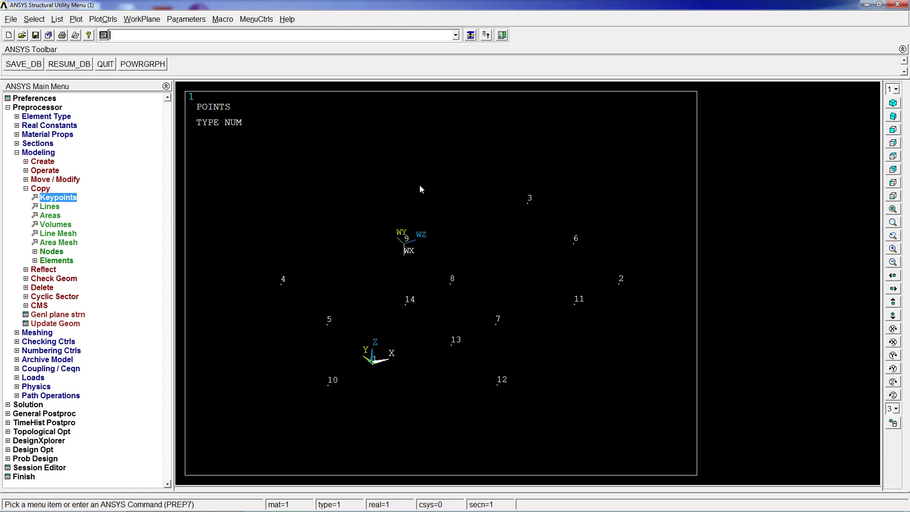
Close the offset panel, replot areas, lines and keypoints, and start A,P area creation.
left_click(470, 35)
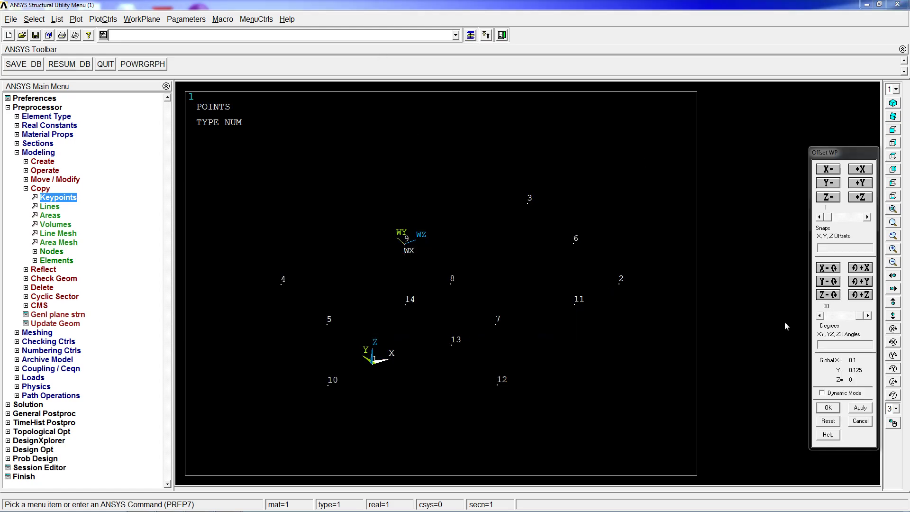
left_click(860, 424)
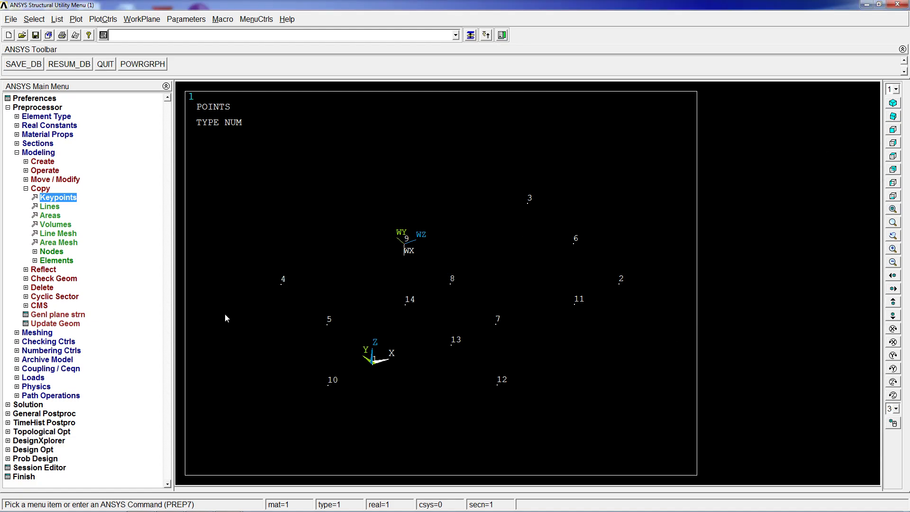
key("Up")
key("Return")
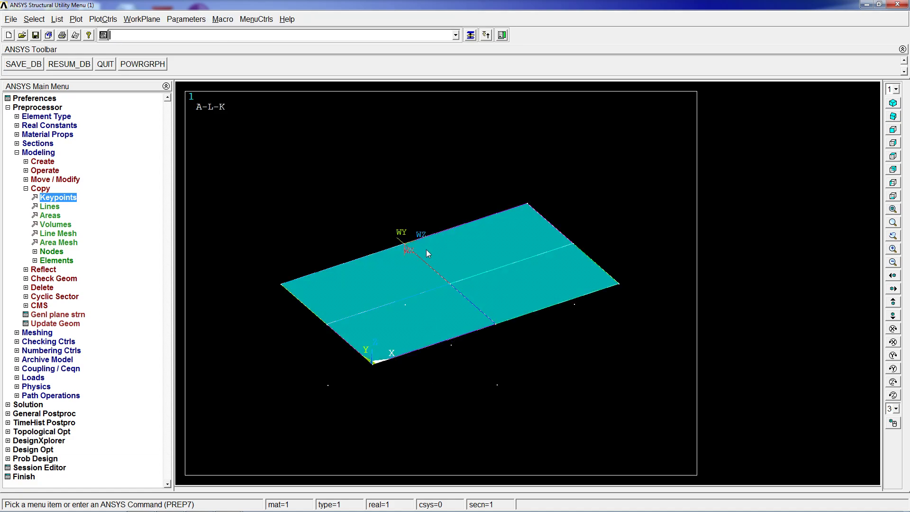
type("a,p")
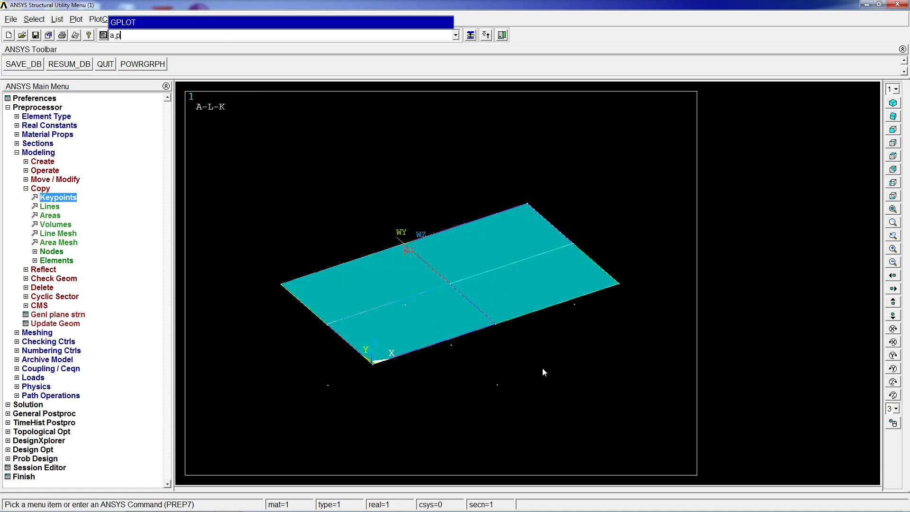
key("Return")
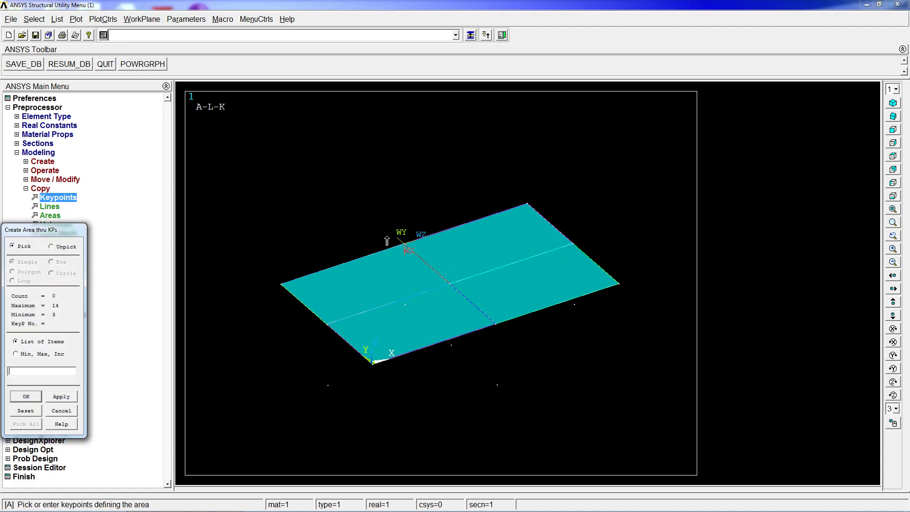
Create the first vertical stiffener area through four corner keypoints beneath the plate.
left_click(403, 243)
left_click(497, 384)
left_click(496, 324)
left_click(448, 286)
left_click(26, 396)
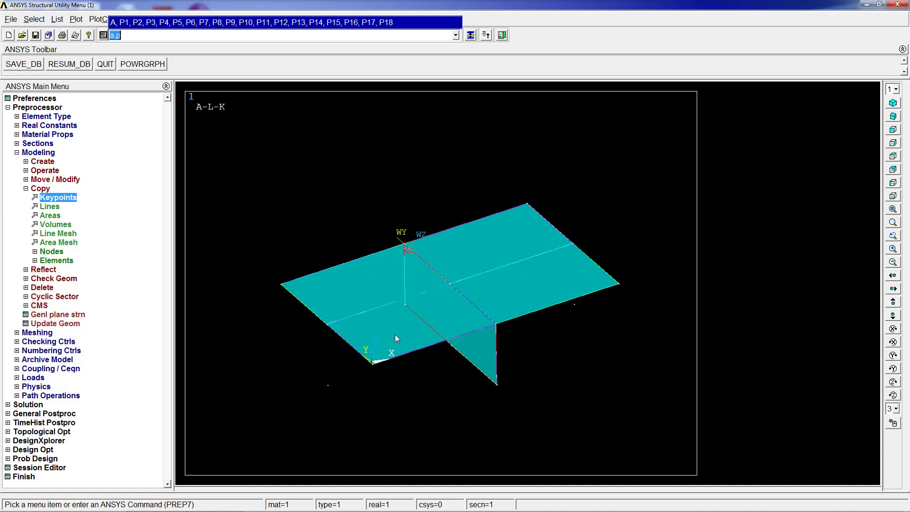
Create the second, crossing stiffener area starting from keypoint 5.
left_click(326, 324)
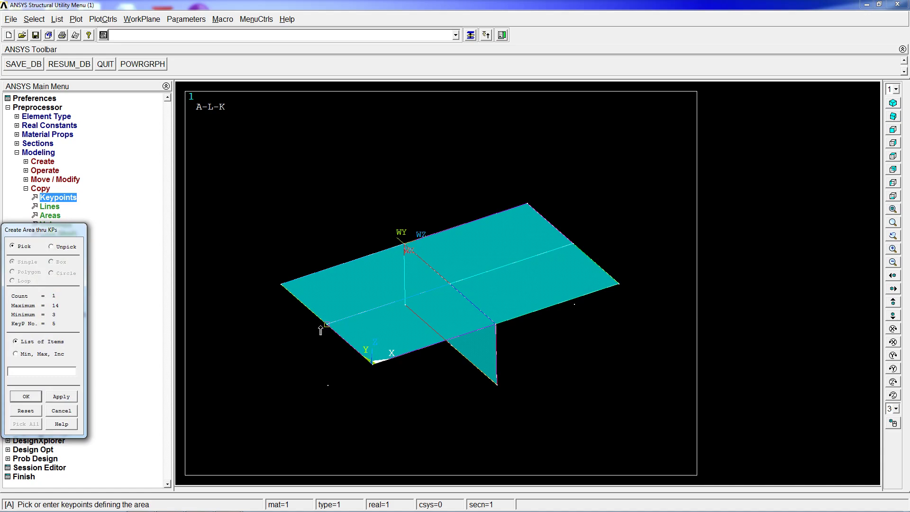
left_click(438, 287)
left_click(347, 400)
middle_click(347, 400)
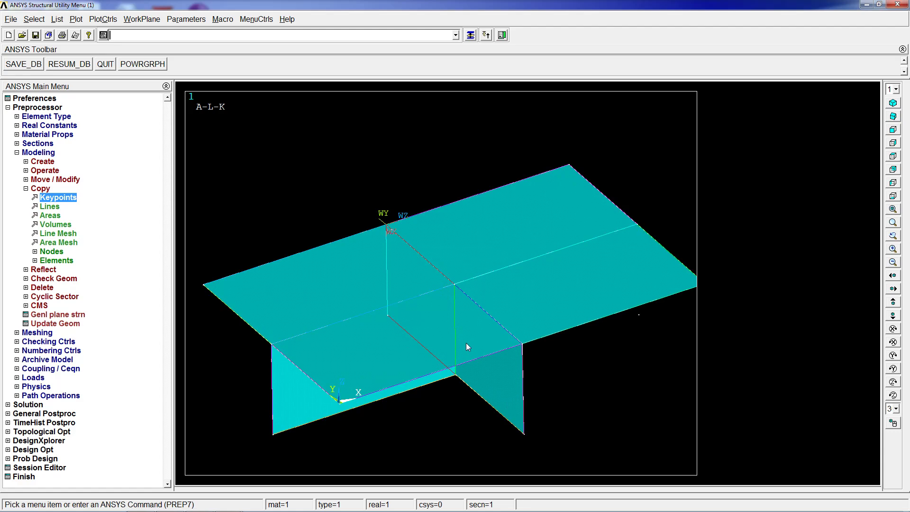
left_click(44, 171)
Divide one stiffener area by the crossing line of the other stiffener.
left_click(56, 197)
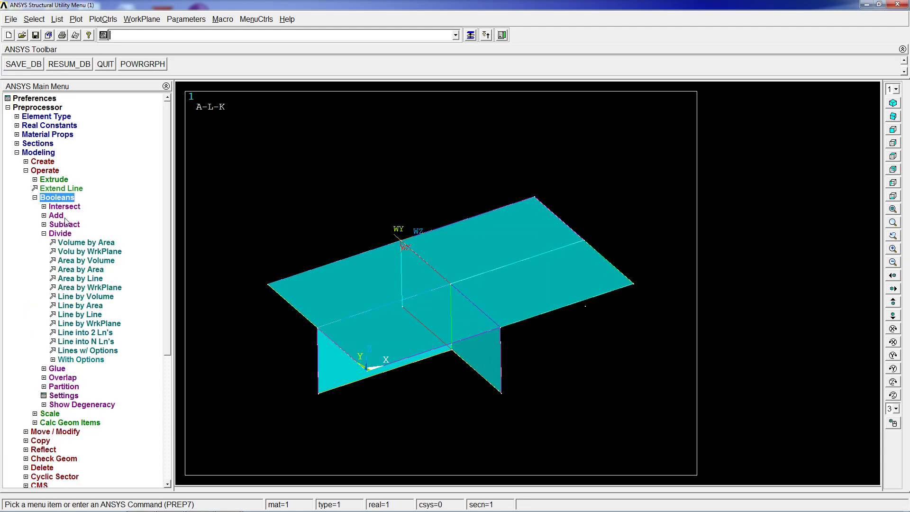
left_click(89, 278)
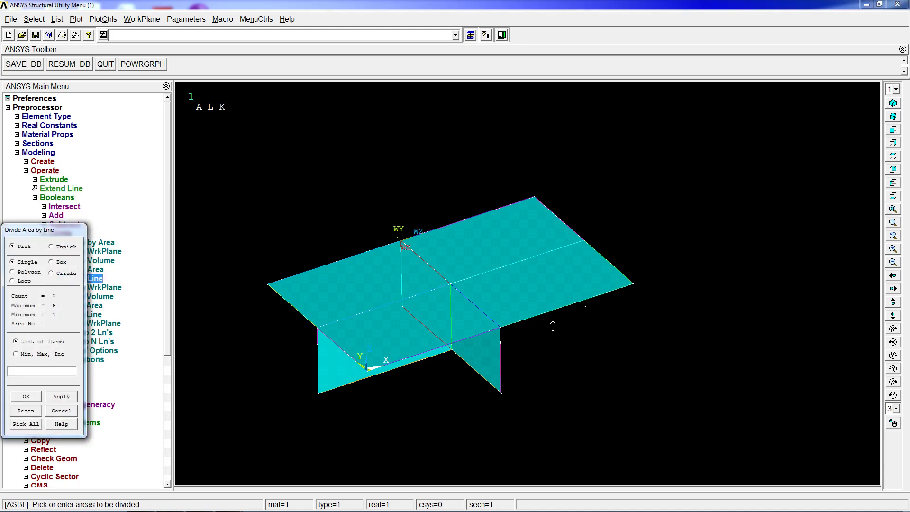
left_click(459, 312)
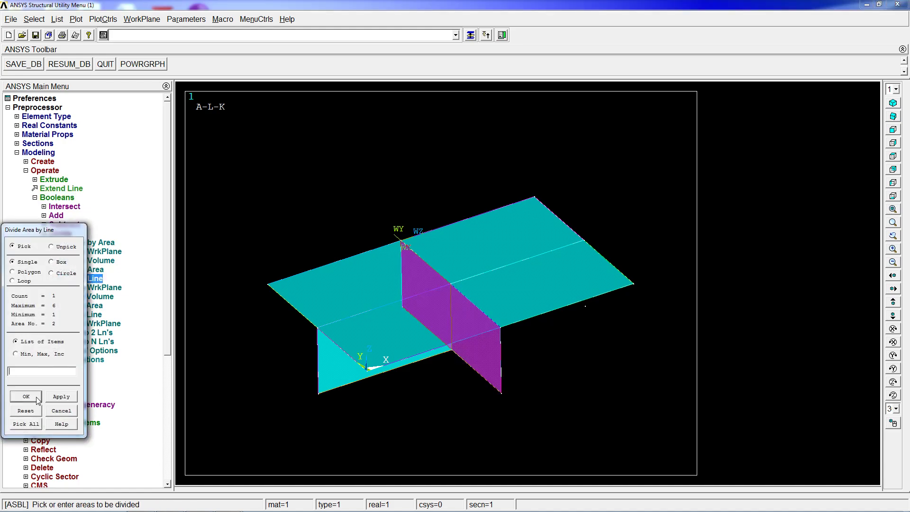
left_click(33, 397)
left_click(468, 325)
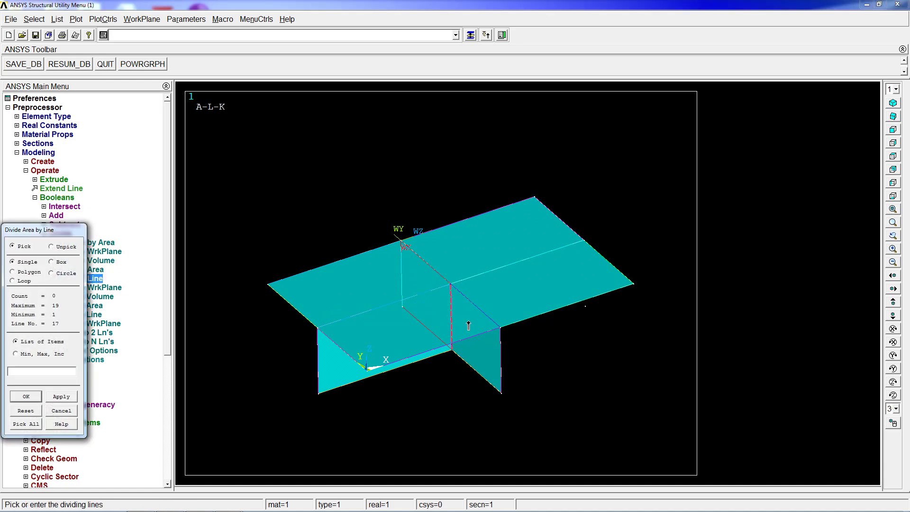
left_click(26, 396)
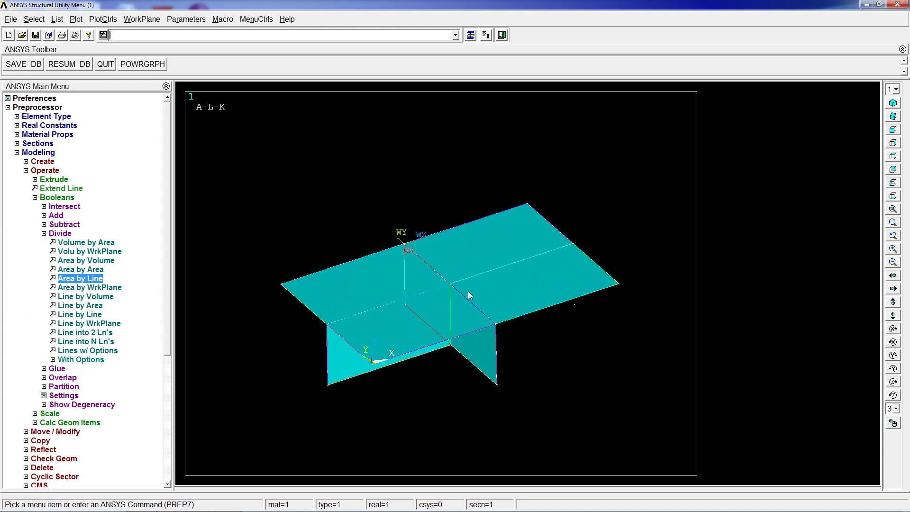
Merge coincident keypoints with nummrg,kp and create one more area through keypoints.
type("nummrg,kp")
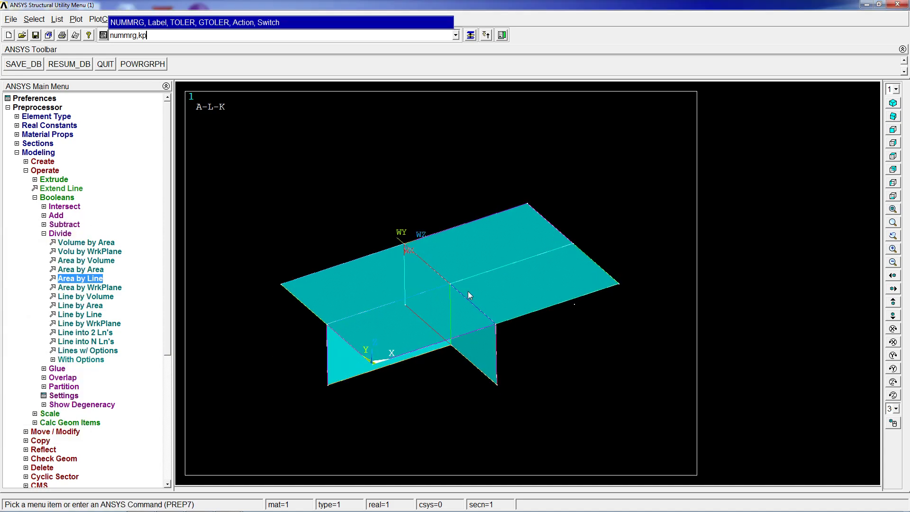
key("Return")
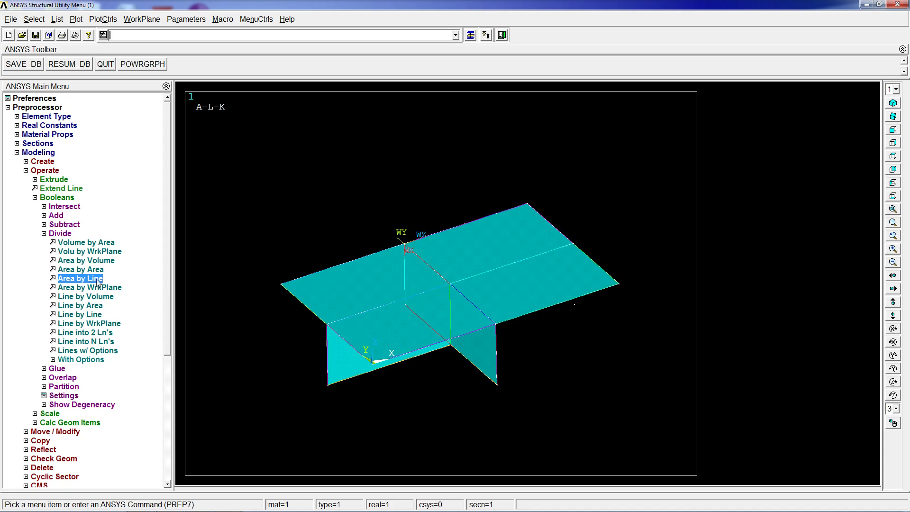
left_click(98, 281)
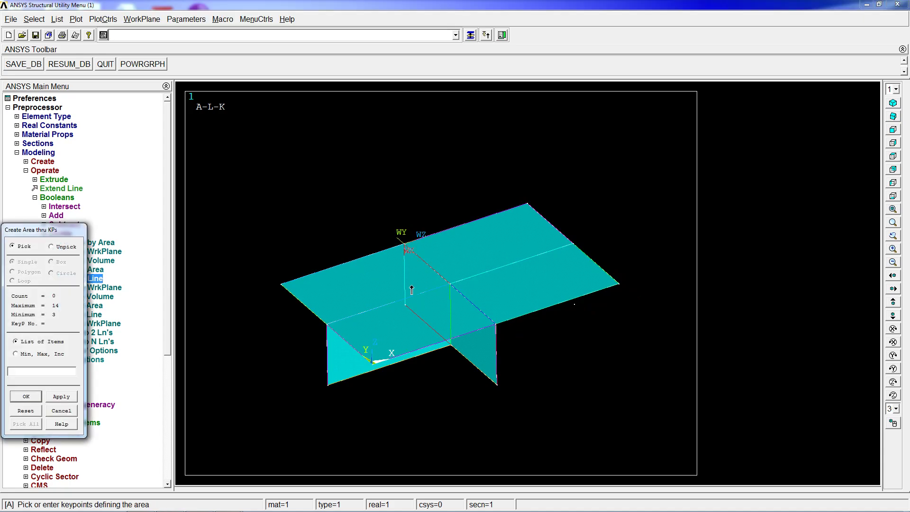
left_click(476, 350)
left_click(557, 323)
middle_click(568, 252)
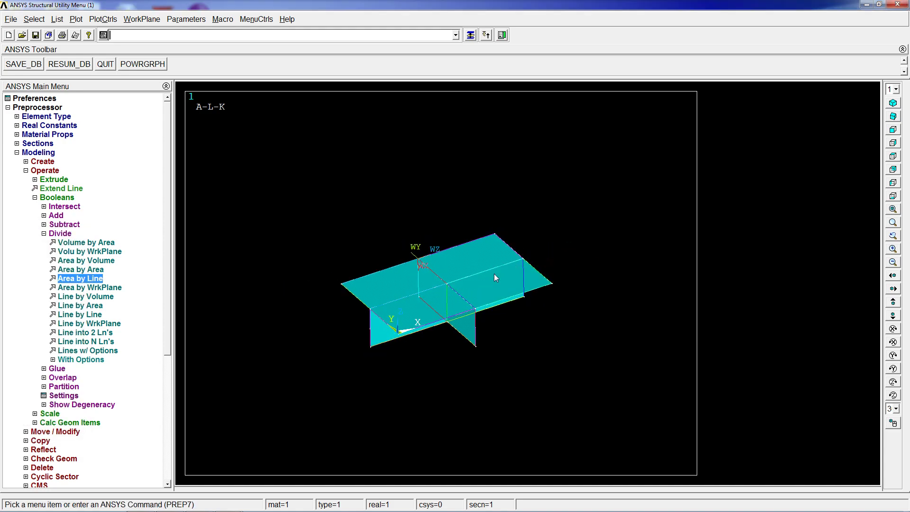
mouse_move(448, 228)
right_mouse_down("ctrl")
mouse_move(467, 280)
mouse_move(443, 318)
mouse_move(509, 391)
right_mouse_up("ctrl")
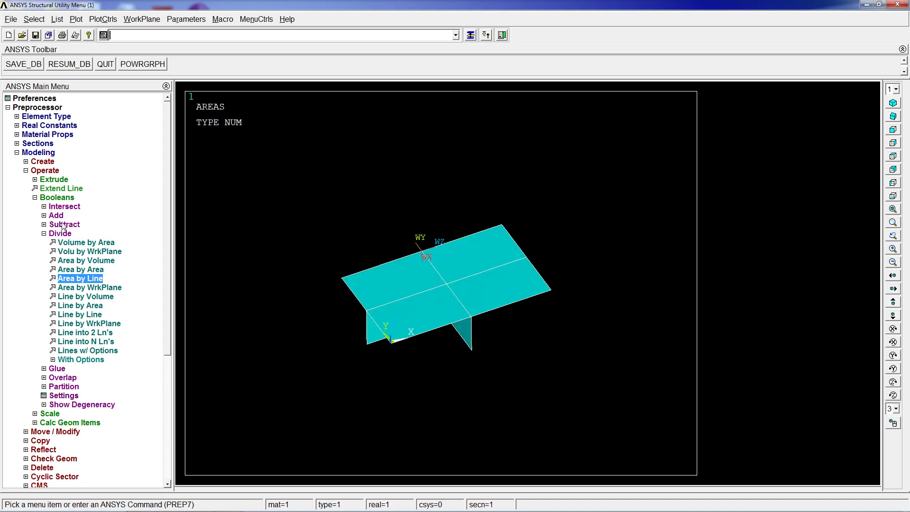
Give all areas material 1, element type 1 SHELL181 and section 1 (15mm).
left_click(44, 170)
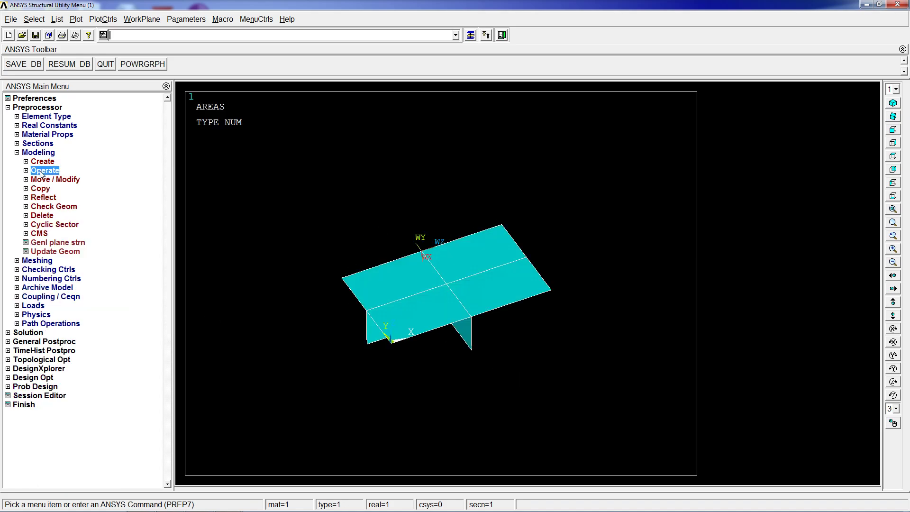
left_click(36, 260)
left_click(69, 170)
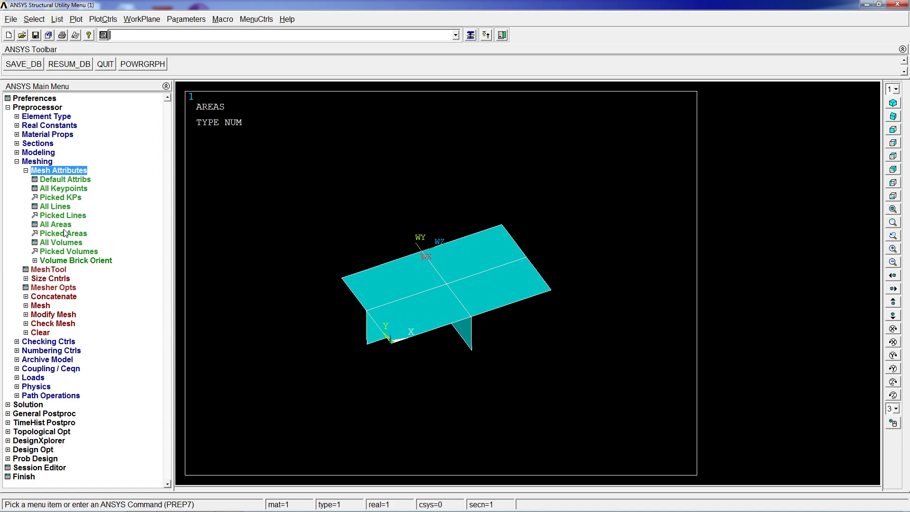
left_click(55, 225)
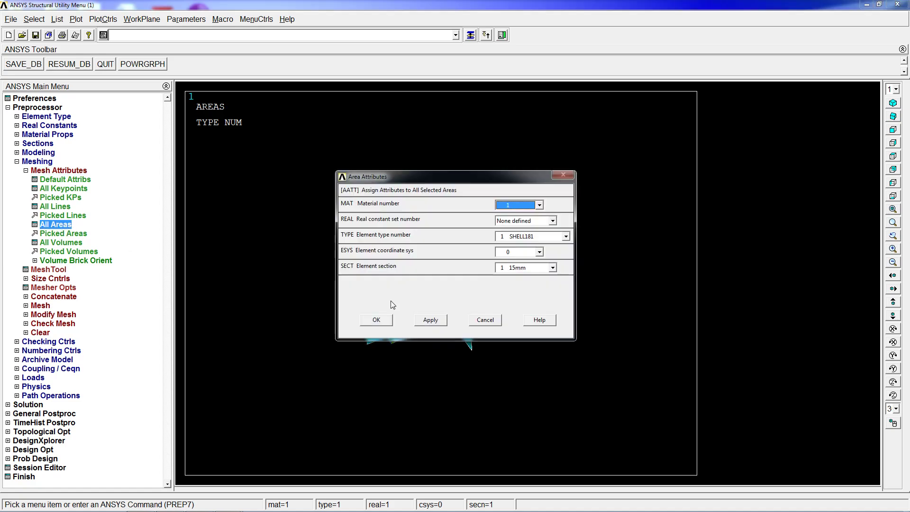
left_click(377, 320)
right_click_drag(509, 318, 433, 283, "ctrl")
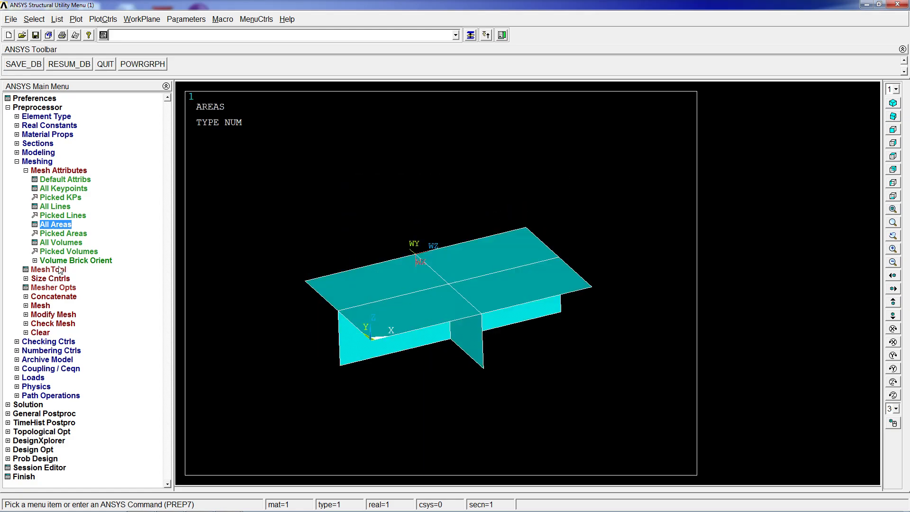
type("a")
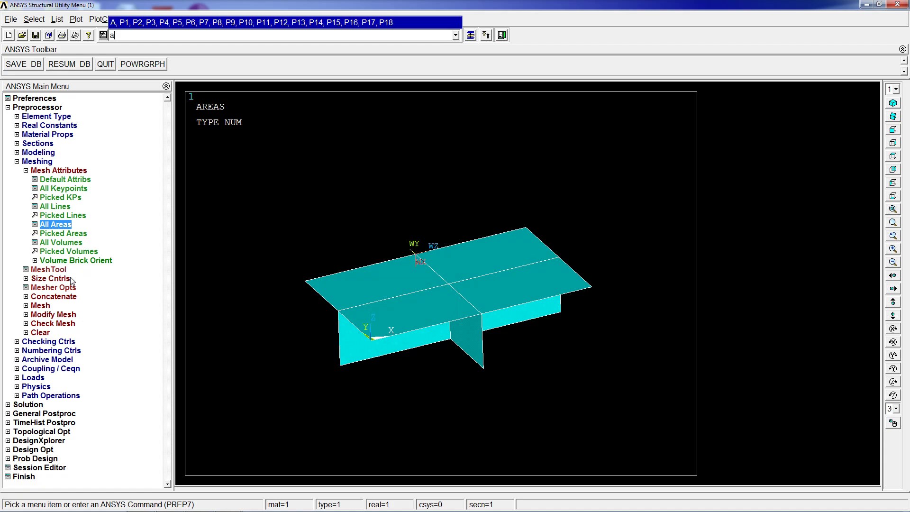
type("exisize,all,10/1000")
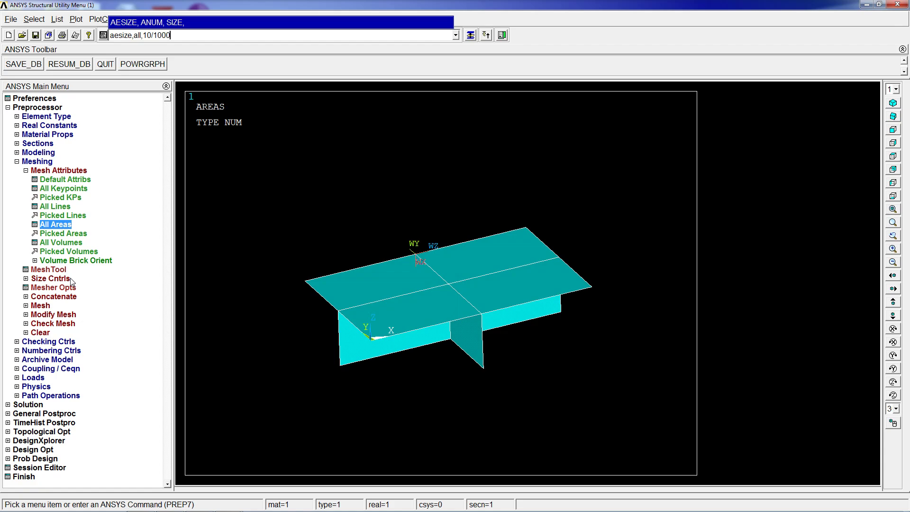
Apply element size 10/1000 to all areas and mesh them with amesh,all.
key("Return")
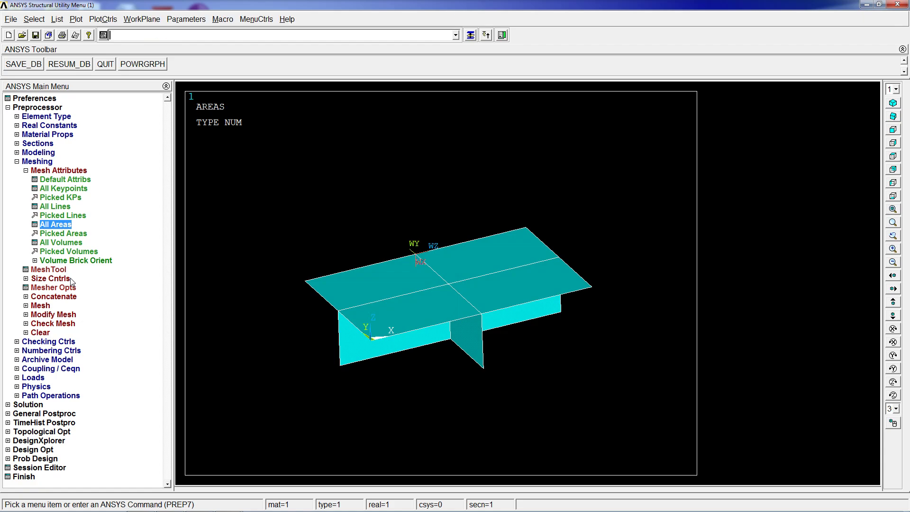
type("amehs")
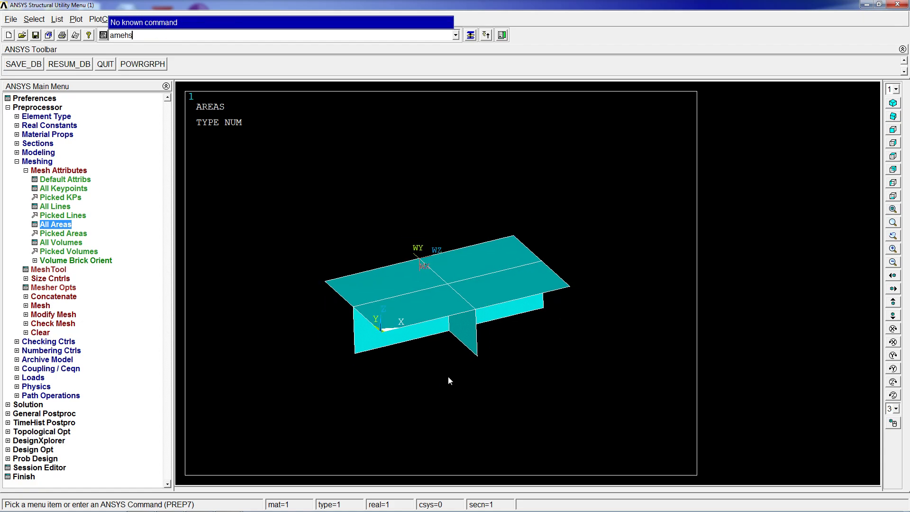
type(",")
key("BackSpace")
key("BackSpace")
key("BackSpace")
type("sh,all")
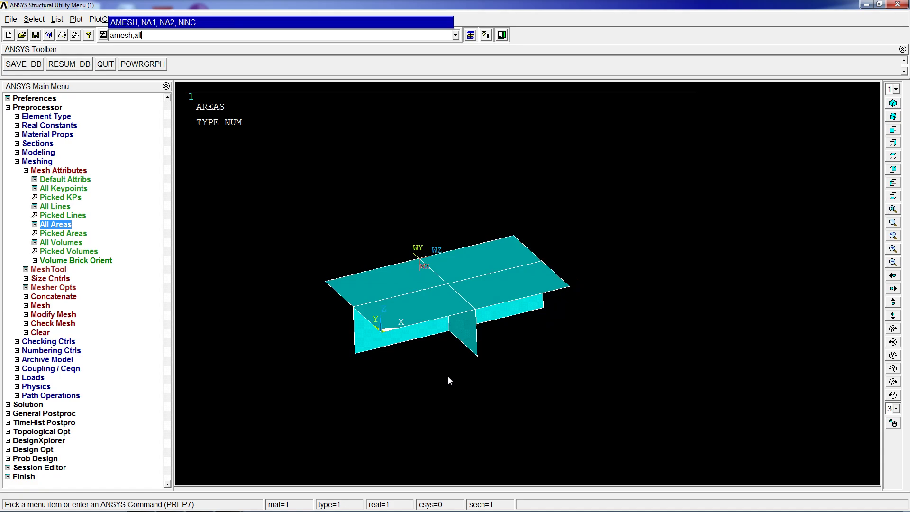
key("Return")
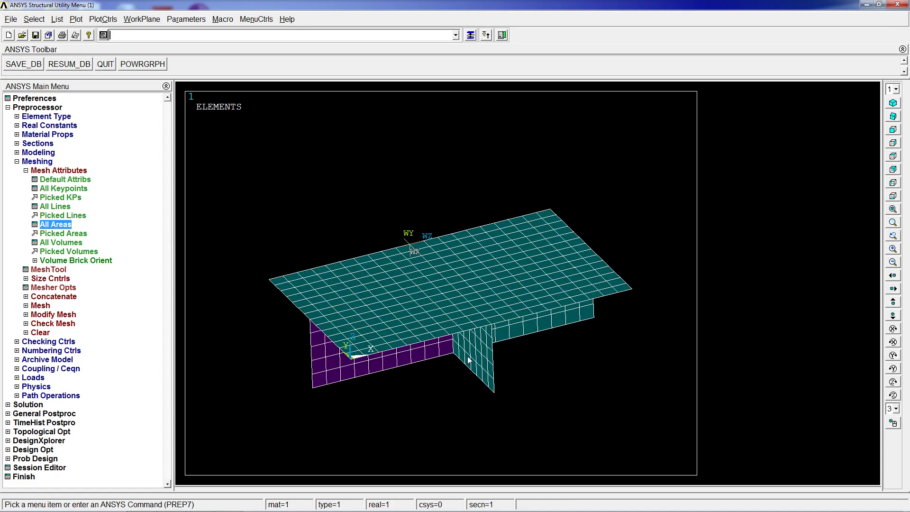
Display shell thickness with /eshape,1, then revert to thin shells with /eshape,0.
type("/esha")
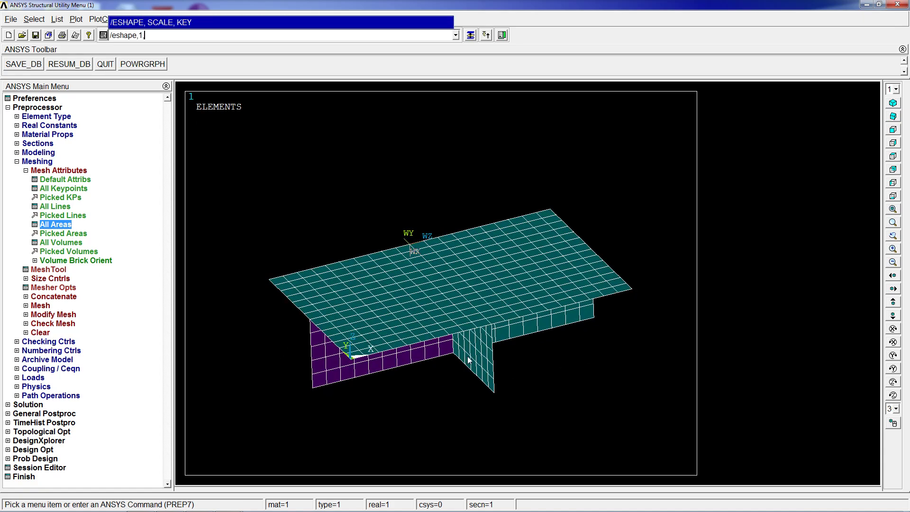
type("pe,1")
key("Return")
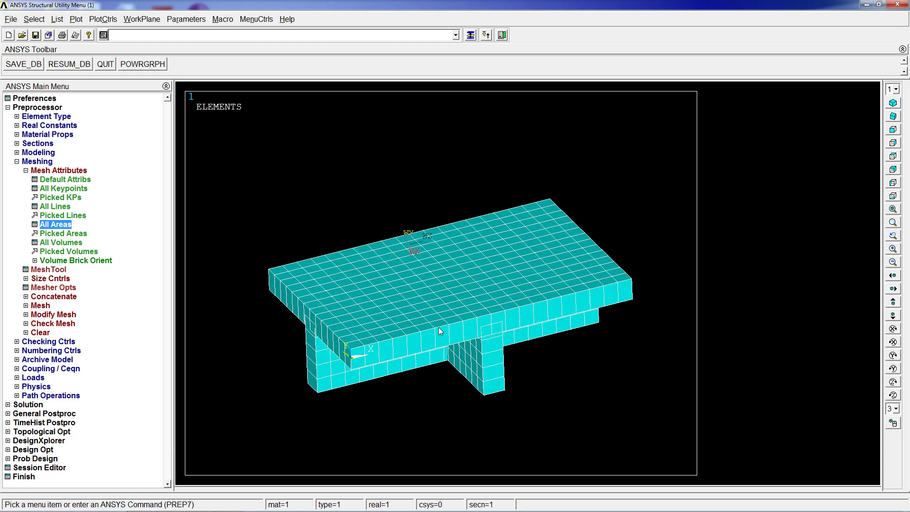
type("/eshape,1,1")
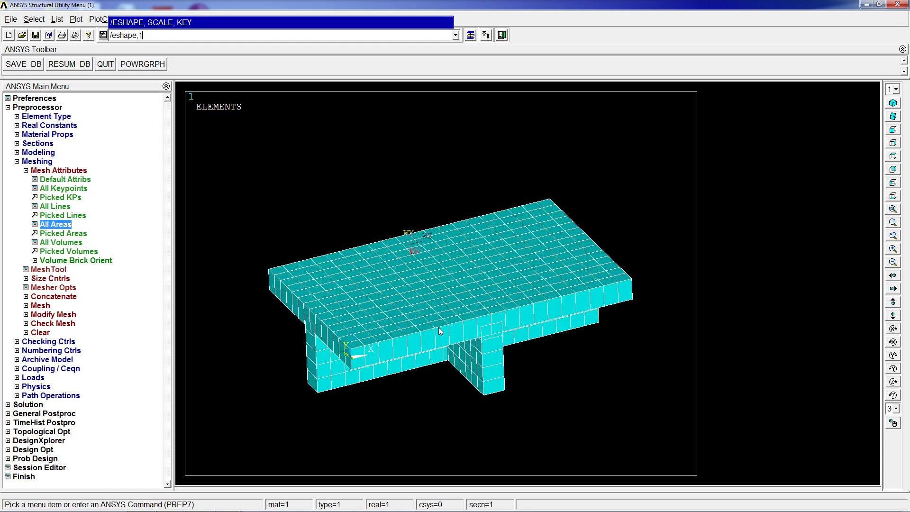
key("Return")
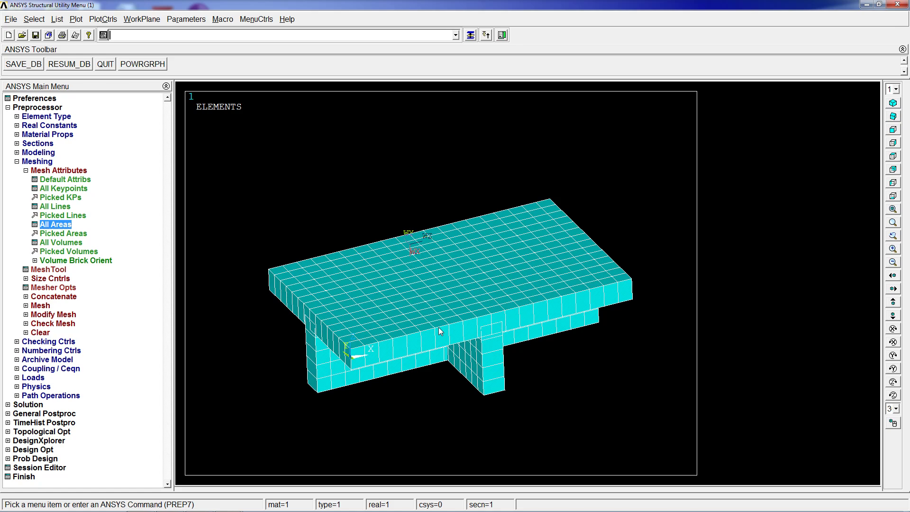
type("/eshape,0")
key("Return")
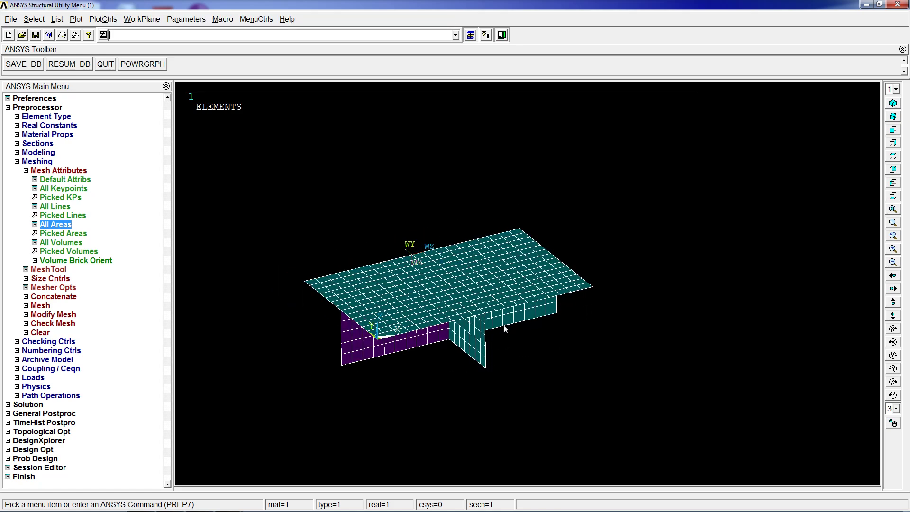
Plot the lines with lplot and list four picked lines with llist to check numbering.
right_click_drag(424, 322, 470, 355, "ctrl")
type("lplot")
key("Return")
type("llist")
key("Return")
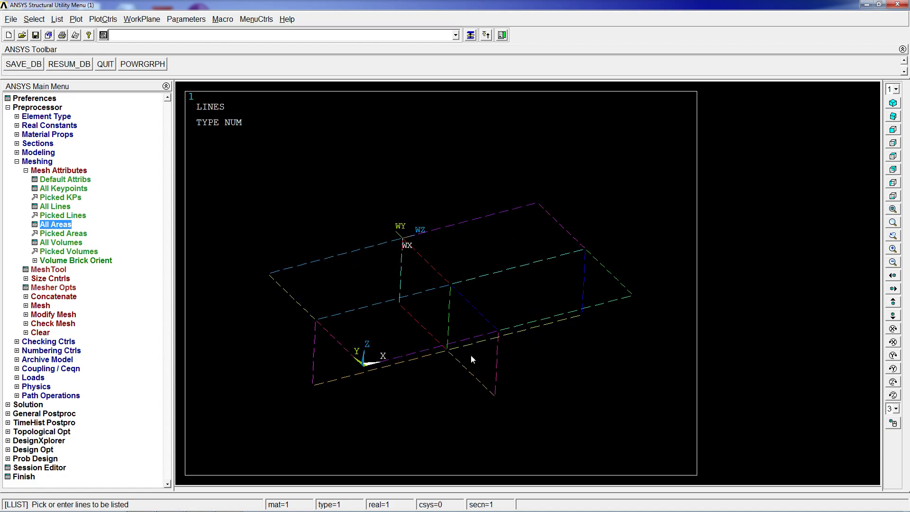
left_click(410, 310)
left_click(409, 307)
right_click(377, 294)
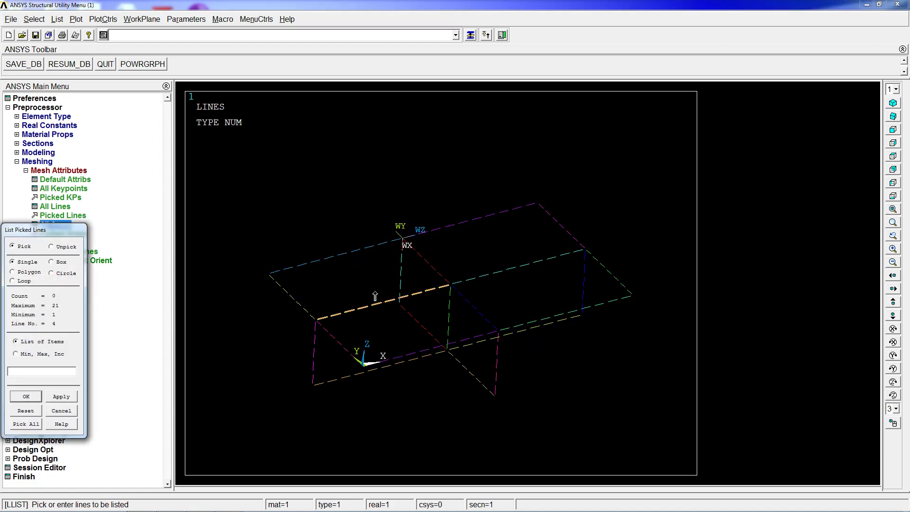
left_click(440, 265)
left_click(489, 309)
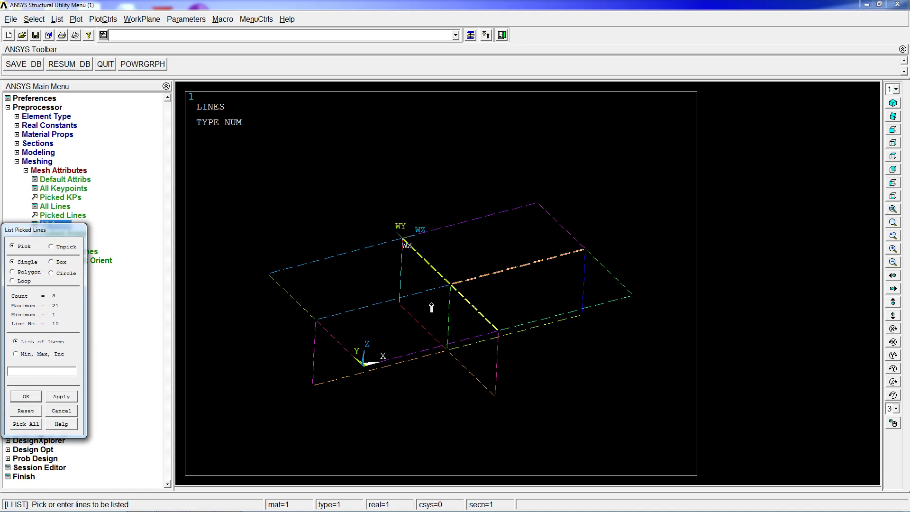
left_click(446, 310)
left_click(388, 307)
left_click(61, 410)
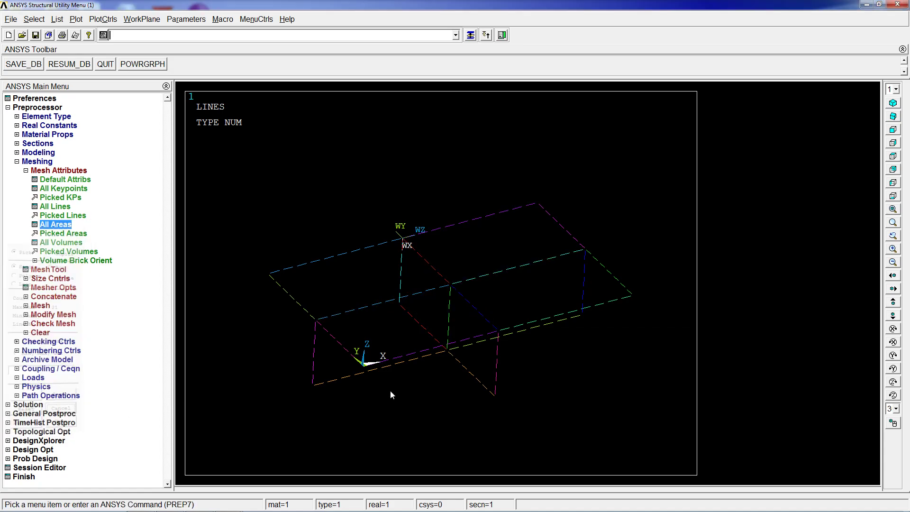
Redraw the model with aplot and rotate to a lower viewpoint.
type("aplot")
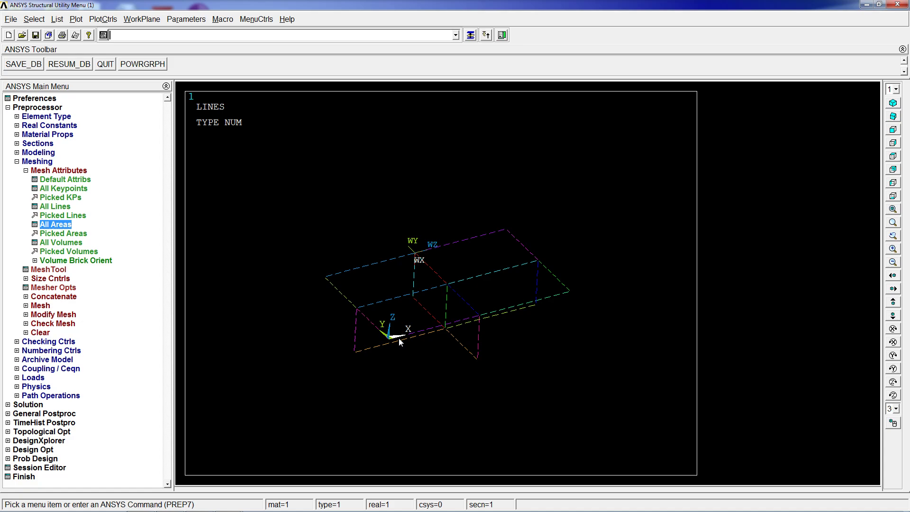
key("Return")
mouse_move(411, 373)
right_mouse_down("ctrl")
mouse_move(444, 362)
mouse_move(445, 226)
mouse_move(451, 328)
right_mouse_up("ctrl")
Constrain the four stiffener-bottom keypoints in all DOF with dk.
type("d")
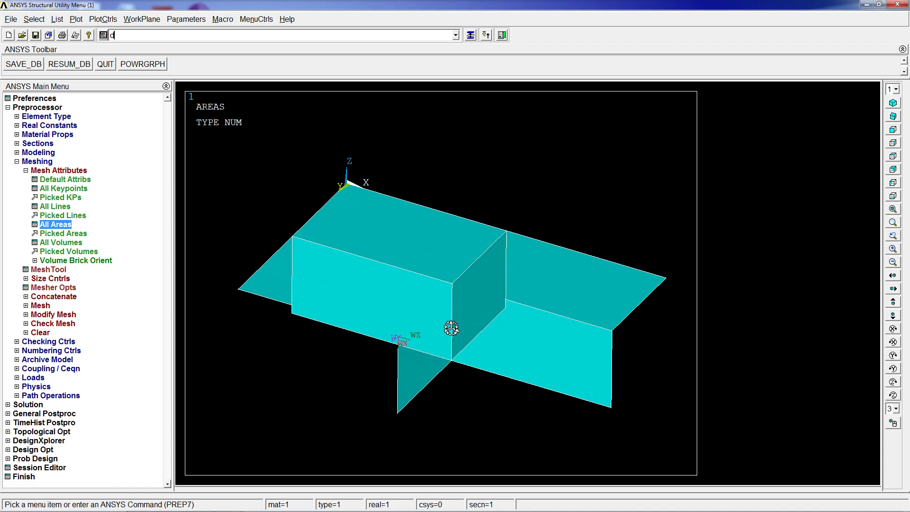
type("k,p")
key("Return")
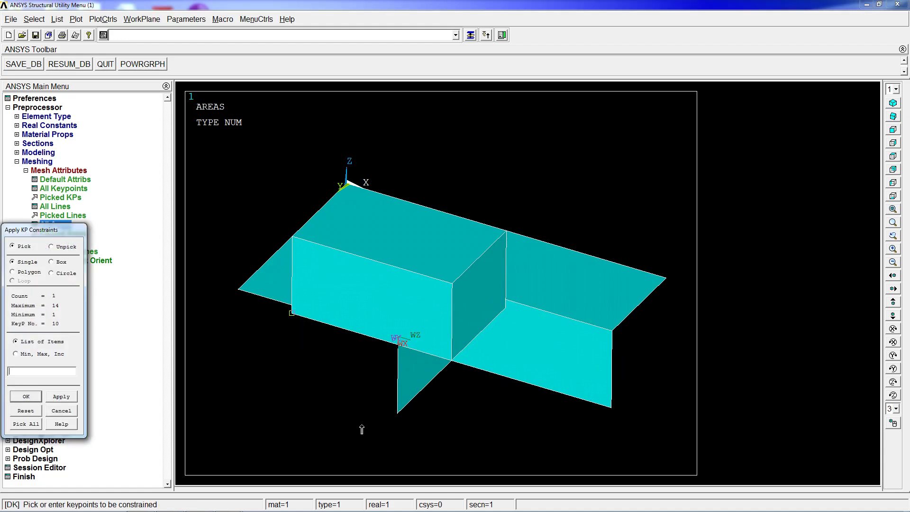
left_click(397, 412)
left_click(611, 407)
left_click(27, 397)
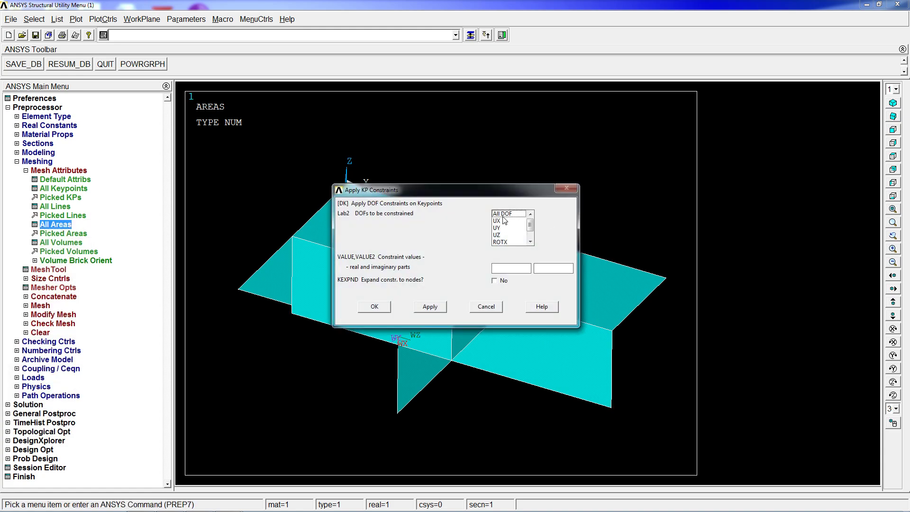
key("Return")
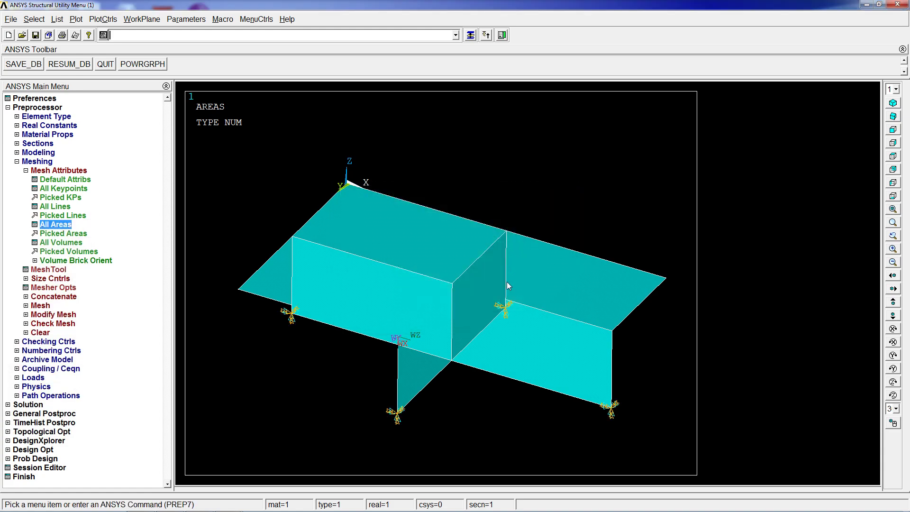
Apply a 9.81 acceleration in Y with acel,,9.81.
type("acel,,,9.81")
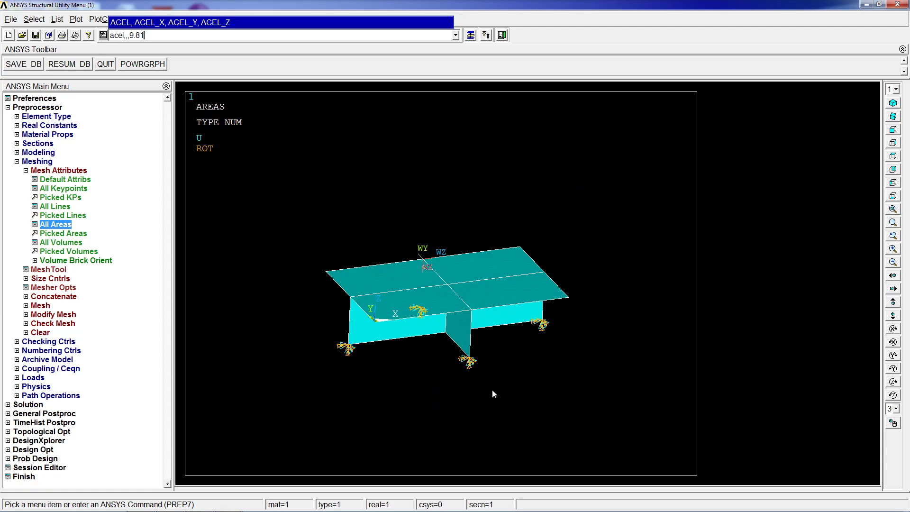
key("Return")
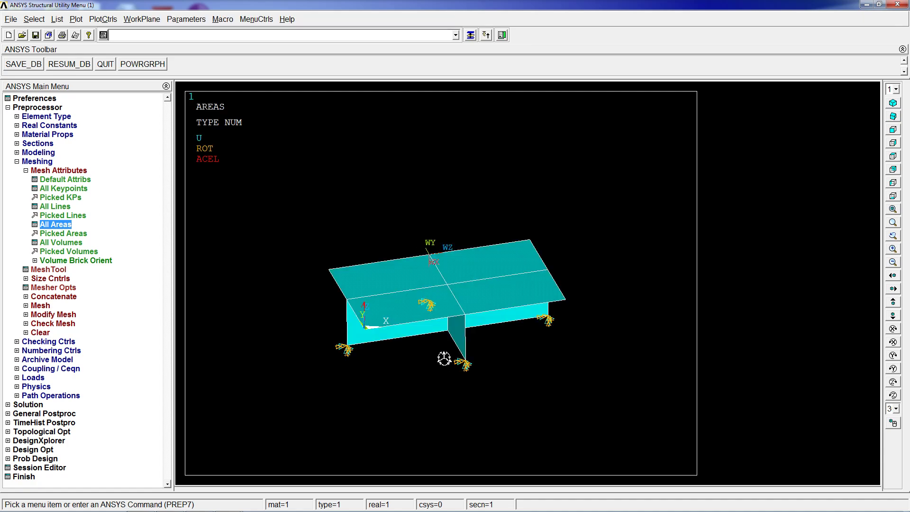
right_click_drag(436, 416, 276, 312, "ctrl")
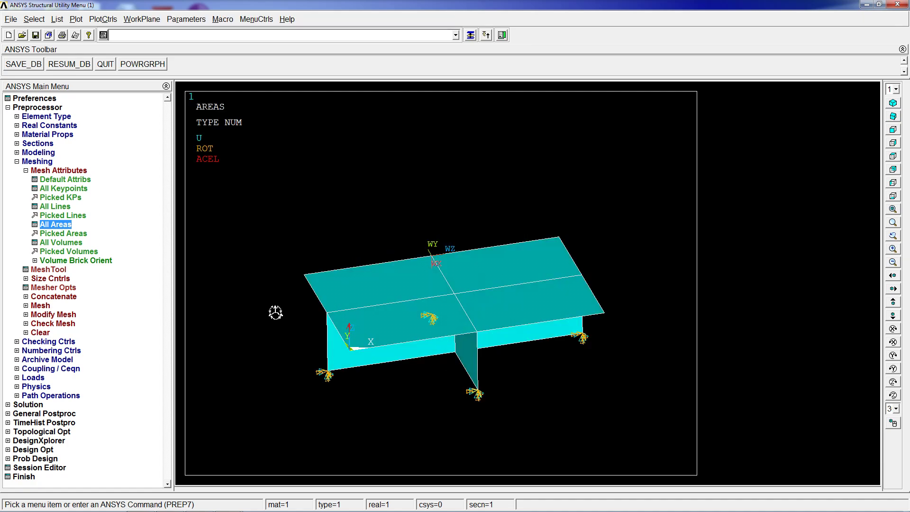
Run the static solution with solve.
left_click(30, 161)
left_click(38, 233)
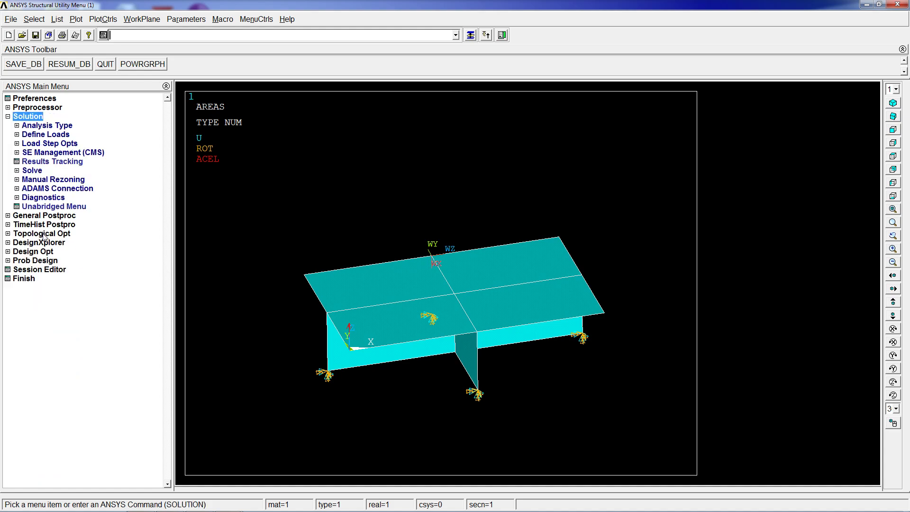
type("solve")
key("Return")
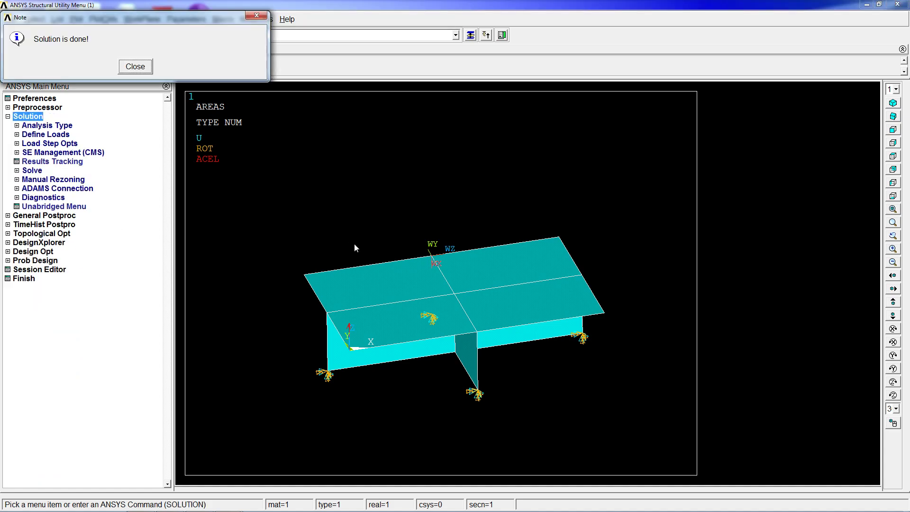
key("Return")
Plot USUM displacement contours in /post1, showing a maximum of 0.557E-07.
type("/post1")
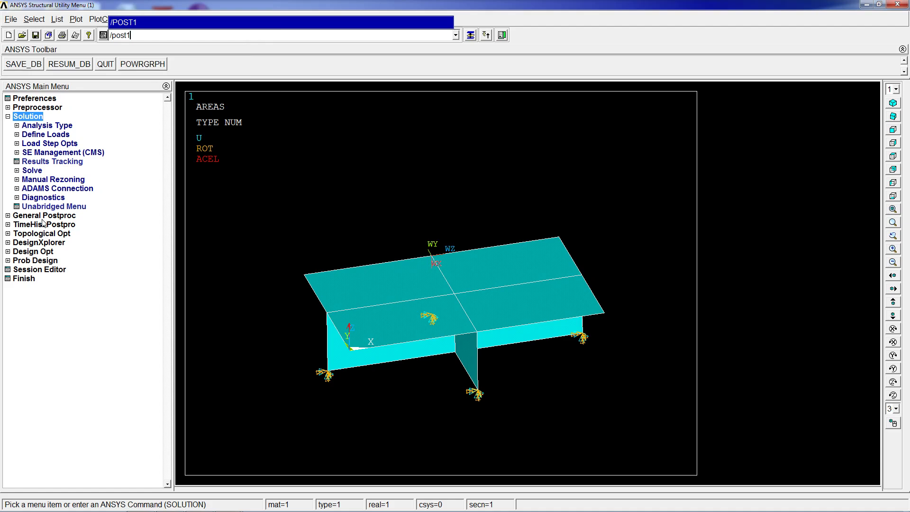
key("Return")
type("plnso")
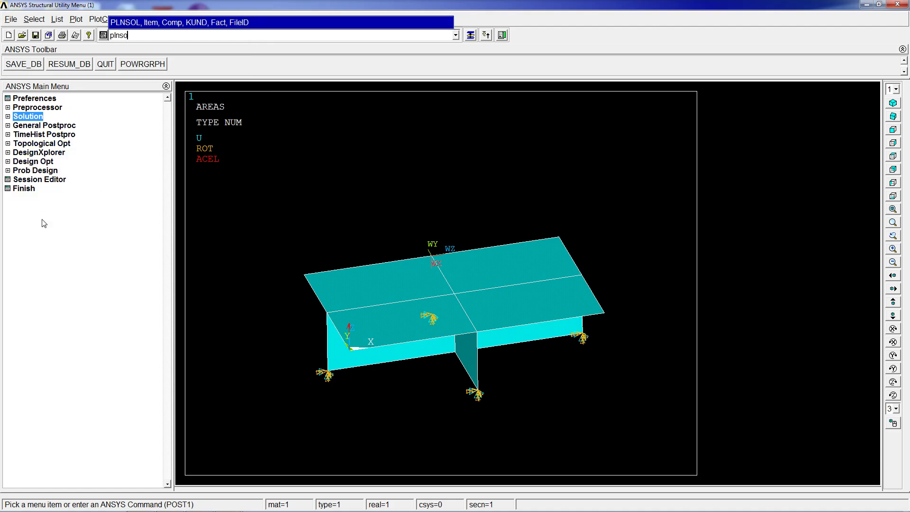
type("l,u,sum")
key("Return")
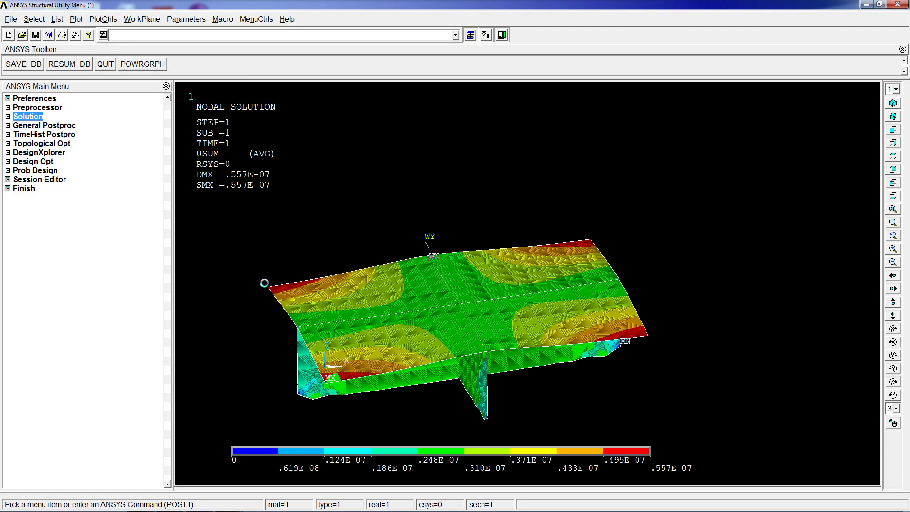
right_click_drag(496, 312, 520, 301, "ctrl")
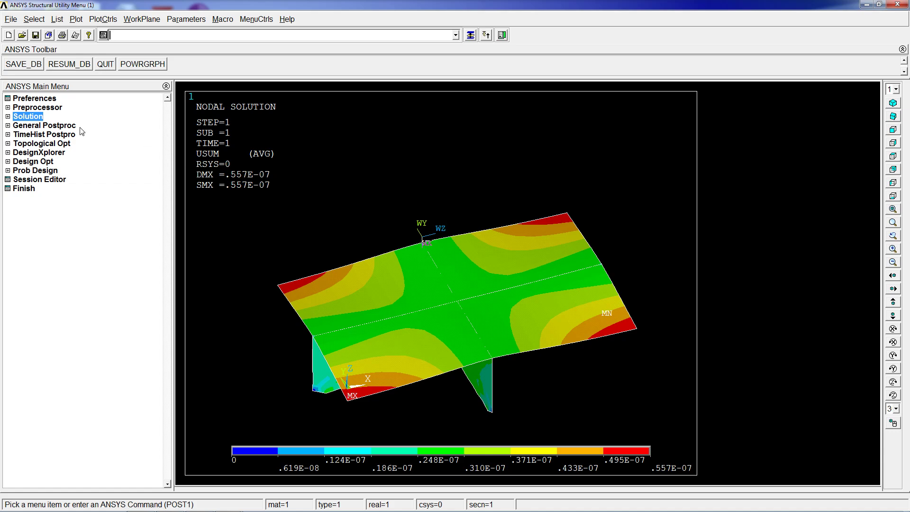
Set up a new Eigen Buckling analysis.
left_click(28, 116)
left_click(46, 125)
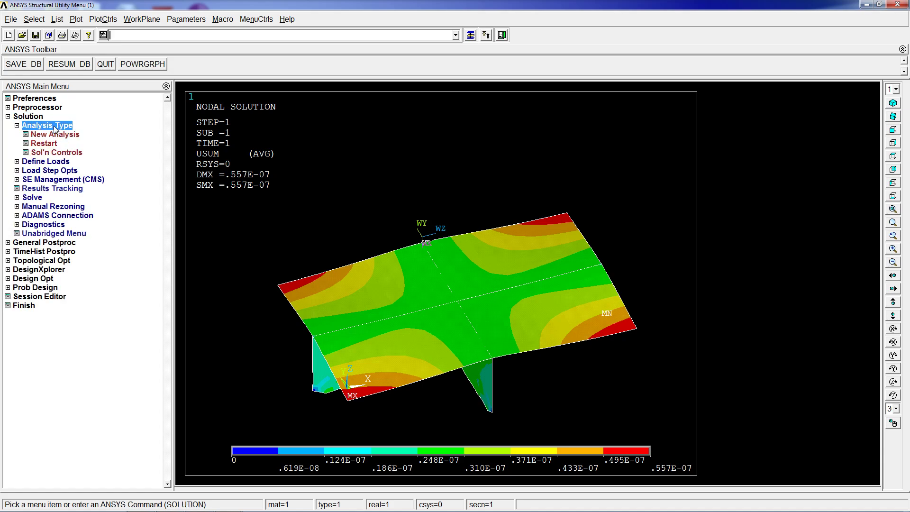
left_click(55, 134)
left_click(512, 273)
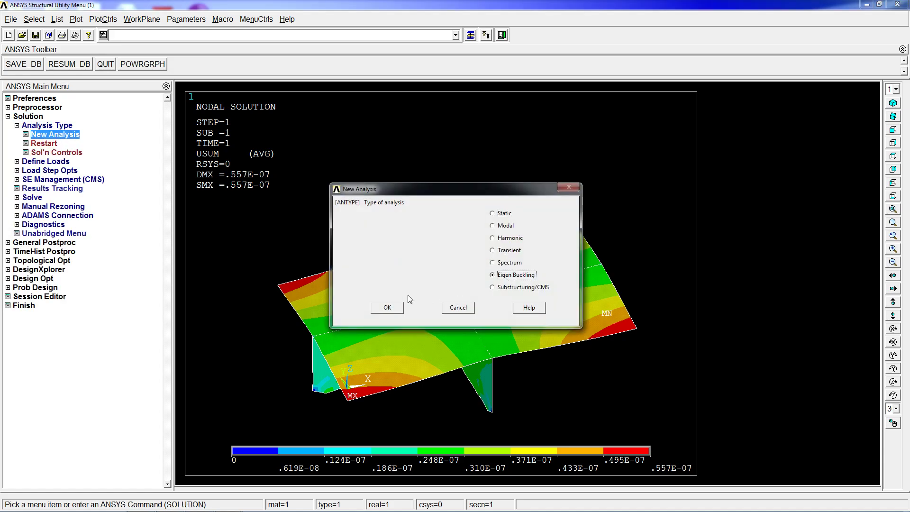
left_click(388, 304)
Set the number of buckling modes to 5 and solve.
left_click(44, 153)
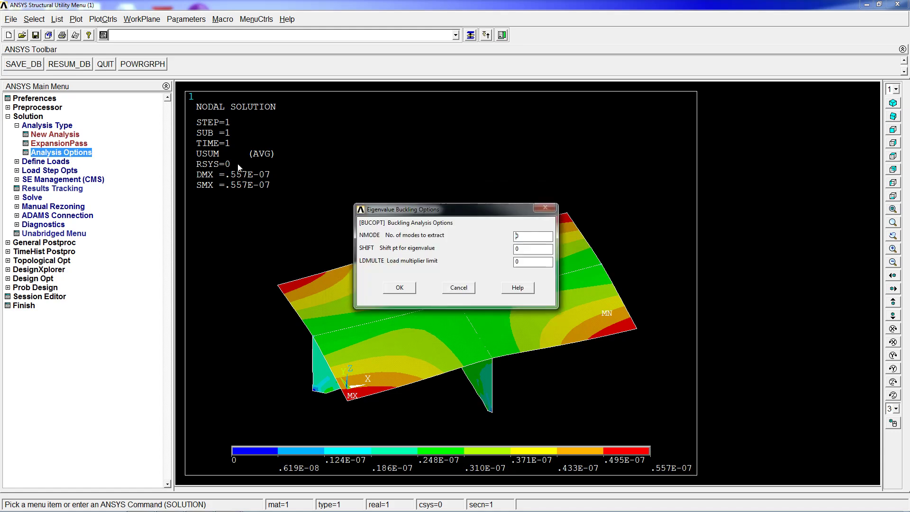
double_click(517, 236)
type("5")
left_click(399, 287)
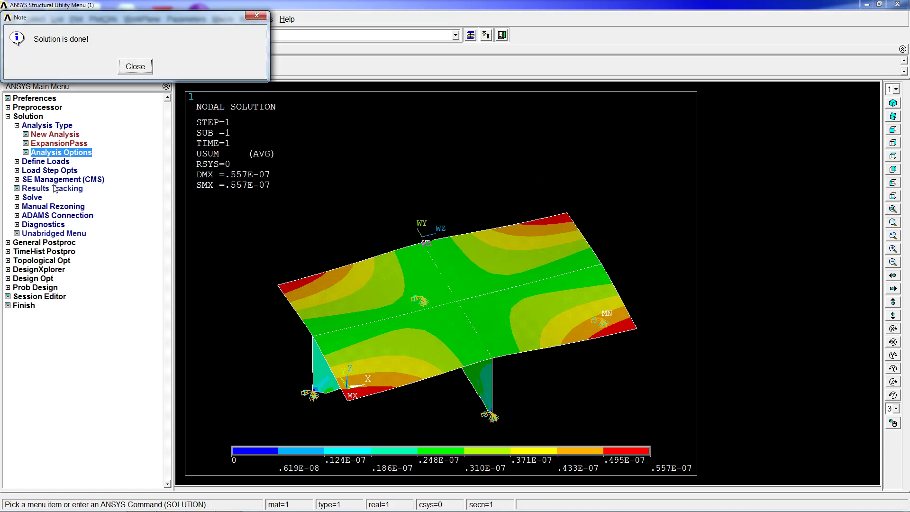
key("Return")
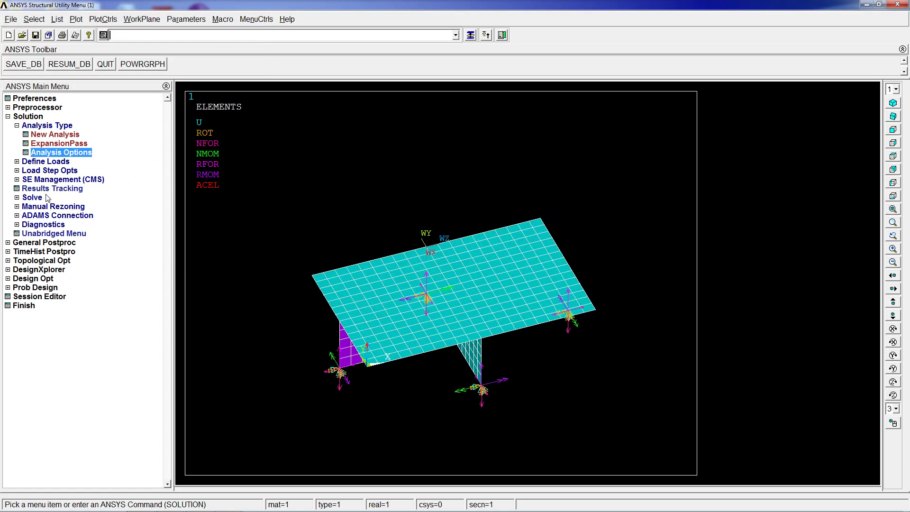
Read buckling result set 1 and plot its USUM contours with plnsol,u,sum.
left_click(51, 243)
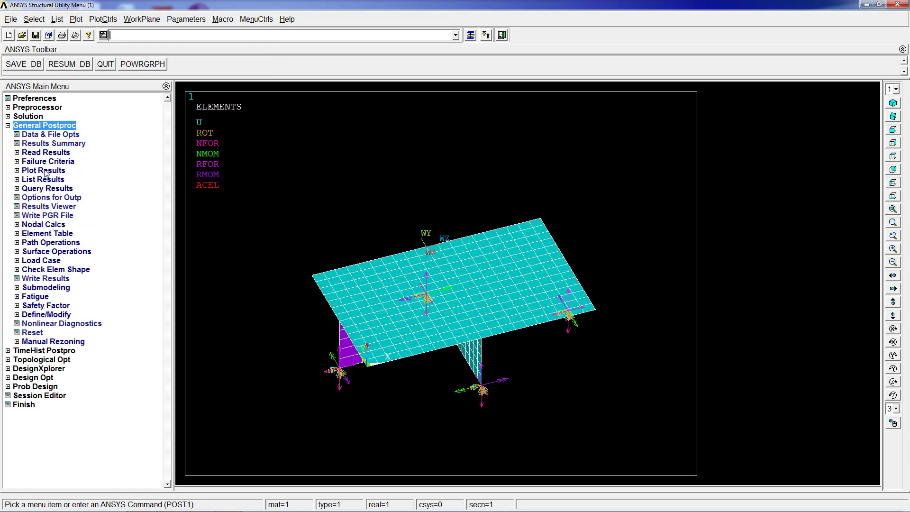
left_click(49, 153)
left_click(49, 198)
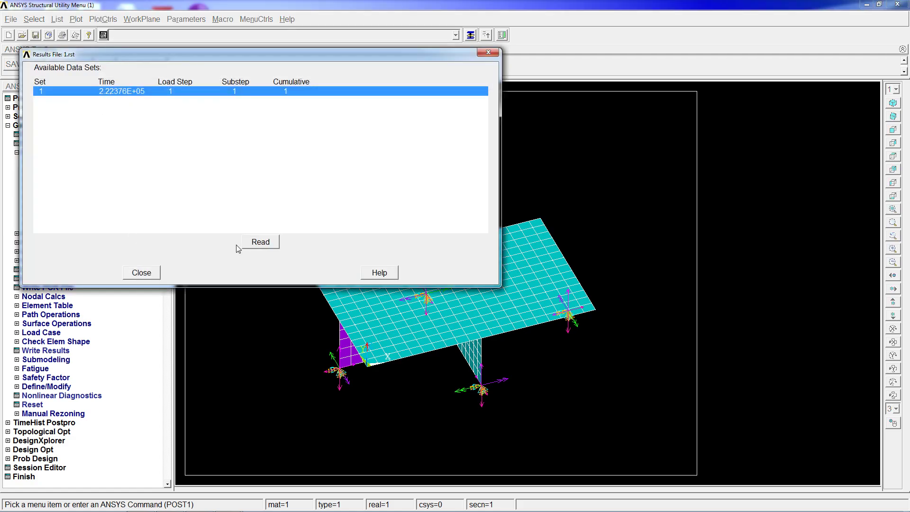
left_click(244, 247)
left_click(142, 273)
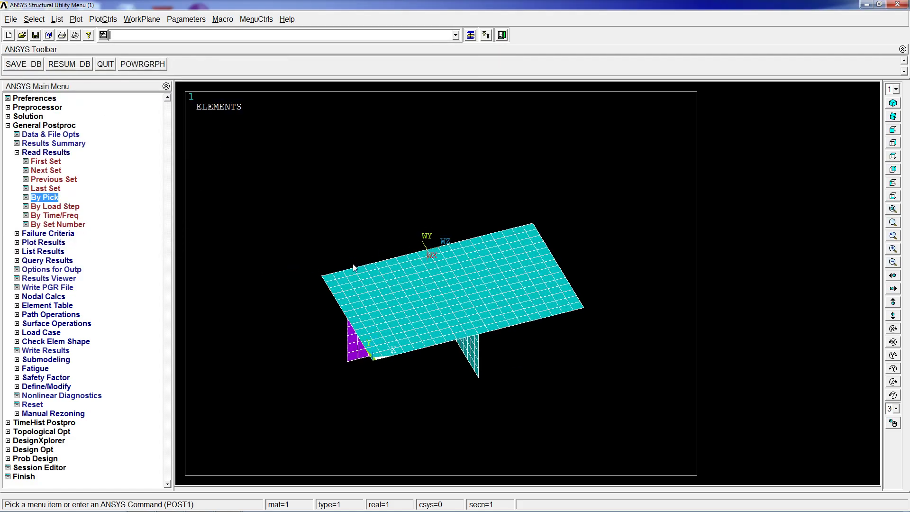
type("plnso,")
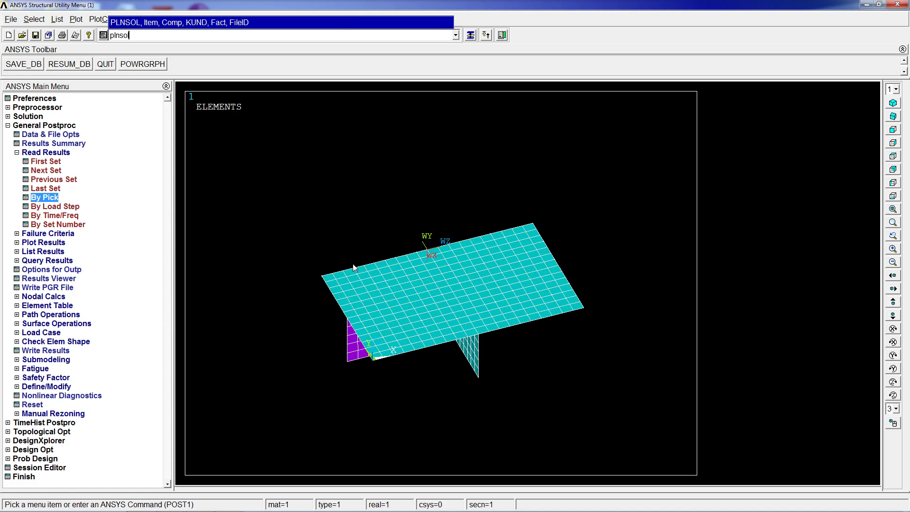
type("u,sum")
key("Return")
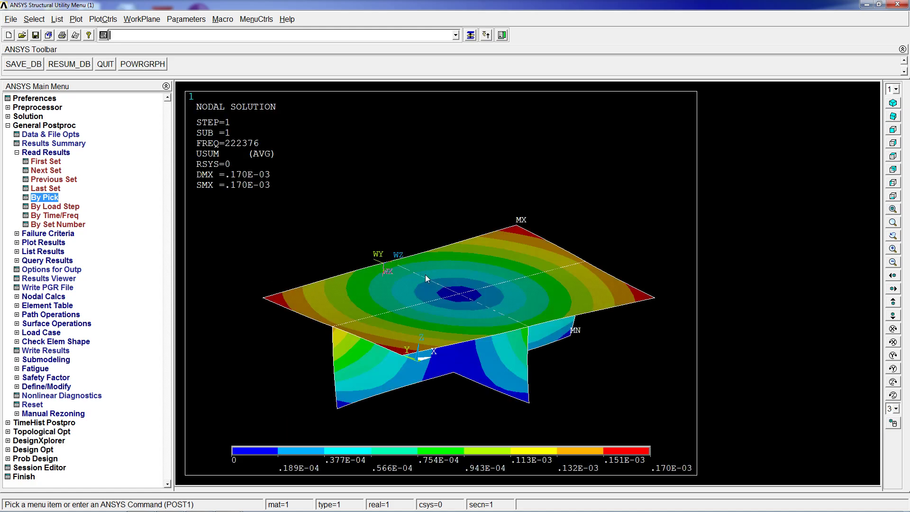
Show the mode shape as displacement vectors with plvect, rotated to a side view.
type("plnsol,")
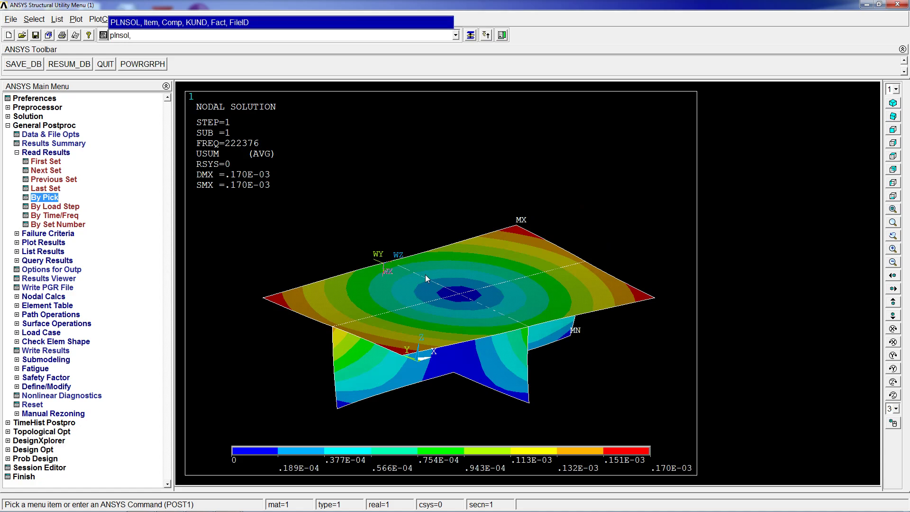
key("BackSpace")
key("BackSpace")
key("BackSpace")
type("lvect")
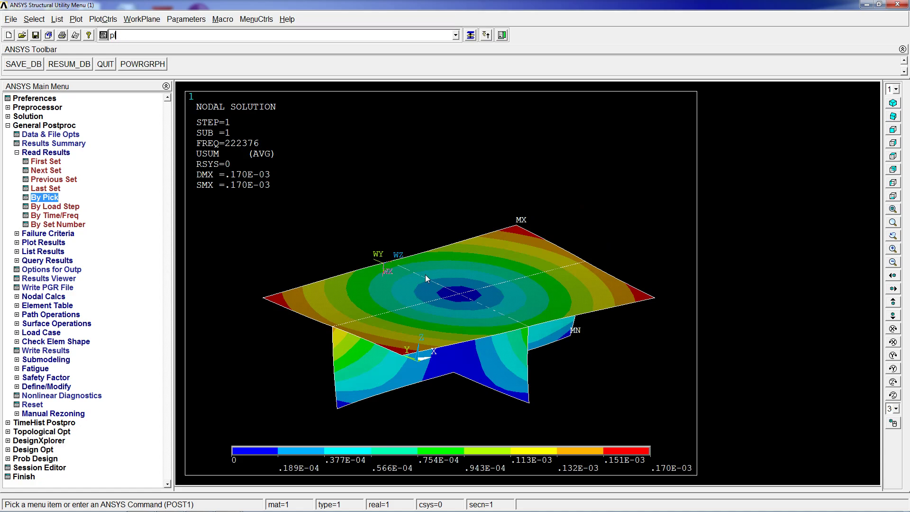
key("Return")
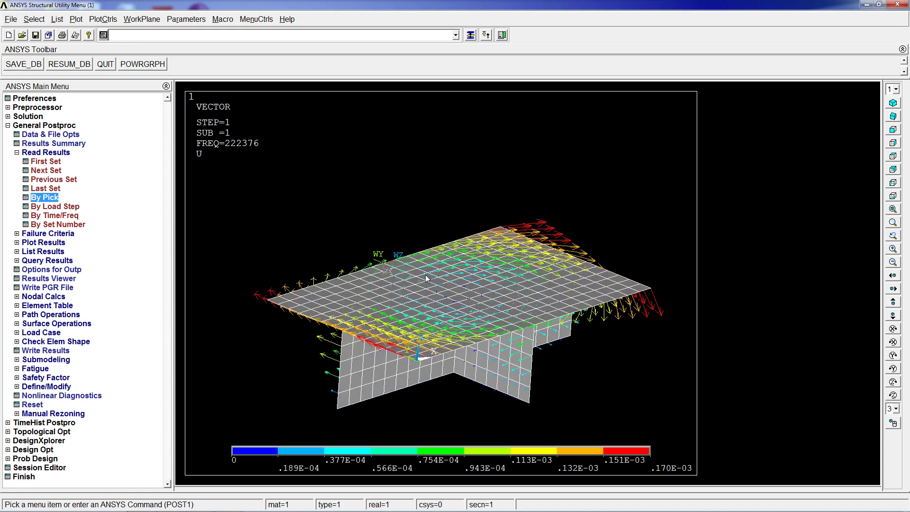
right_click_drag(426, 278, 541, 364, "ctrl")
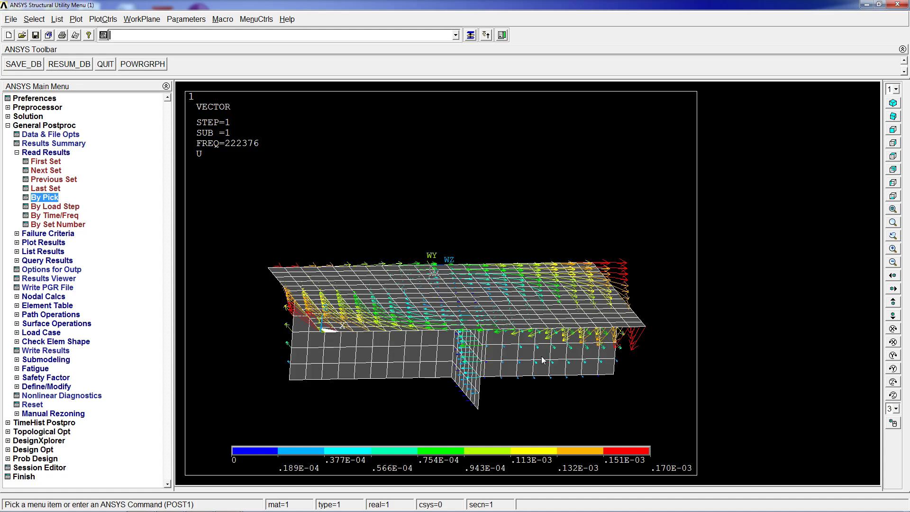
Redraw the plate and stiffeners with aplot and rotate through several oblique views.
type("aplot")
key("Return")
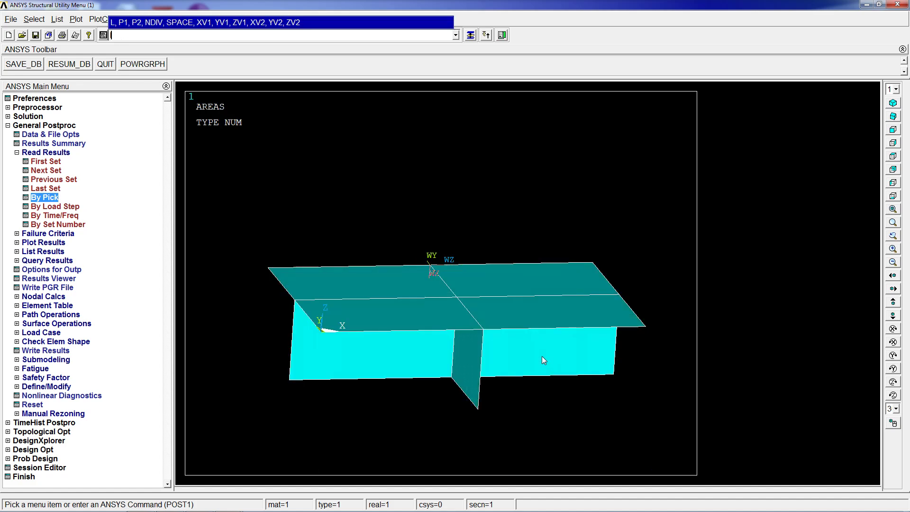
mouse_move(541, 356)
right_mouse_down("ctrl")
mouse_move(558, 346)
mouse_move(576, 386)
right_mouse_up("ctrl")
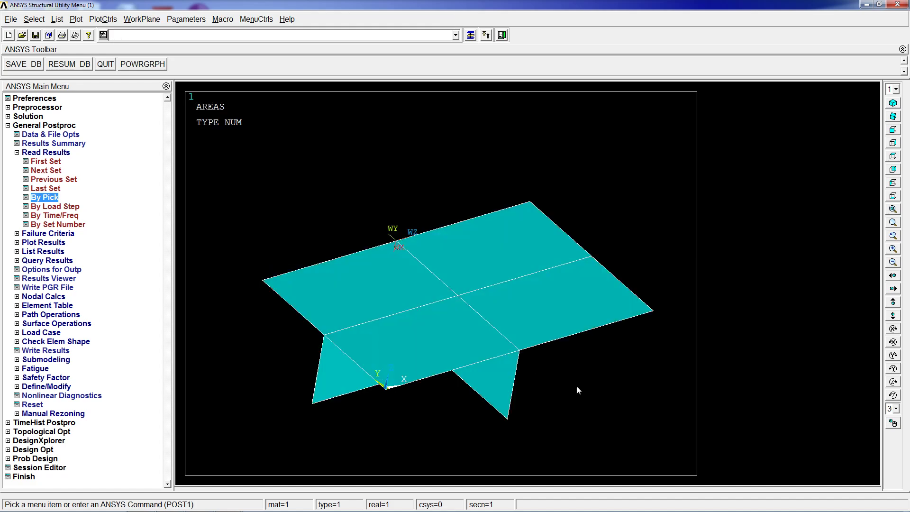
right_click_drag(463, 342, 353, 368, "ctrl")
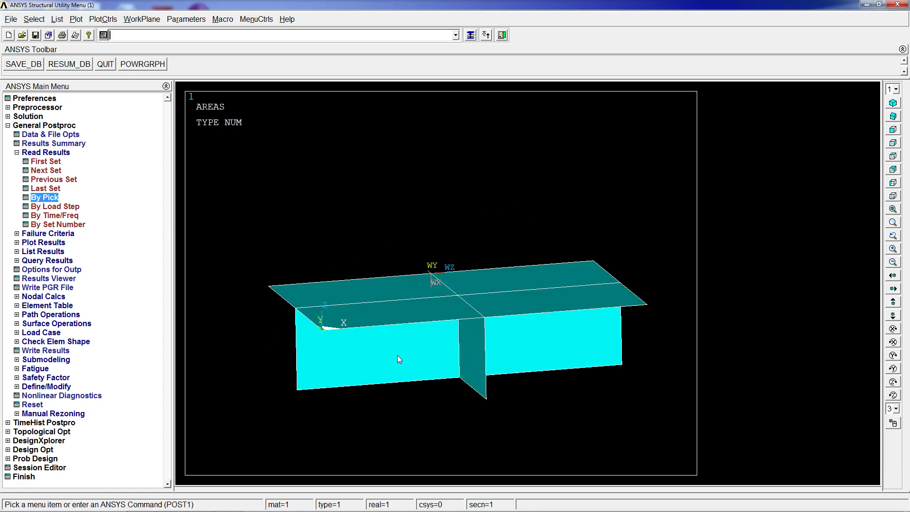
mouse_move(495, 337)
right_mouse_down("ctrl")
mouse_move(512, 305)
mouse_move(526, 313)
right_mouse_up("ctrl")
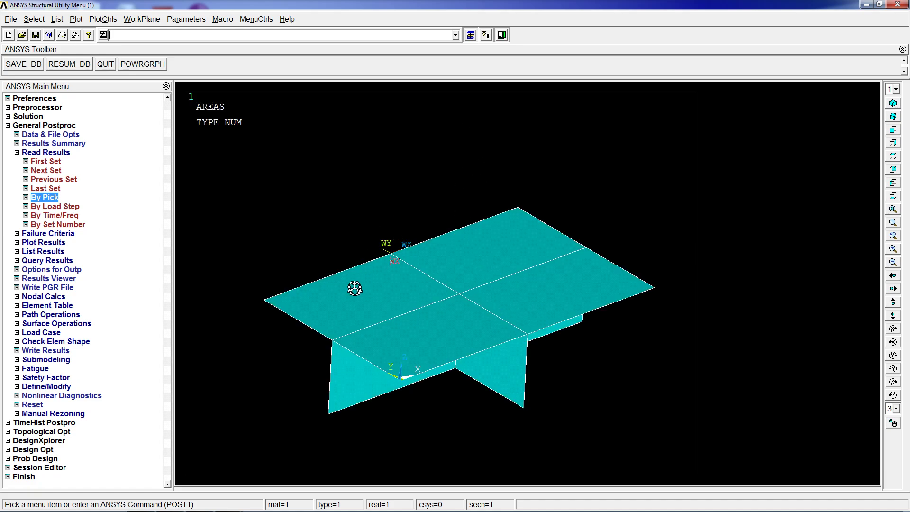
Return to the Solution branch and apply acceleration acel,10*9.81,20*9.81,8*9.81 to the plate.
double_click(48, 152)
double_click(33, 125)
double_click(30, 117)
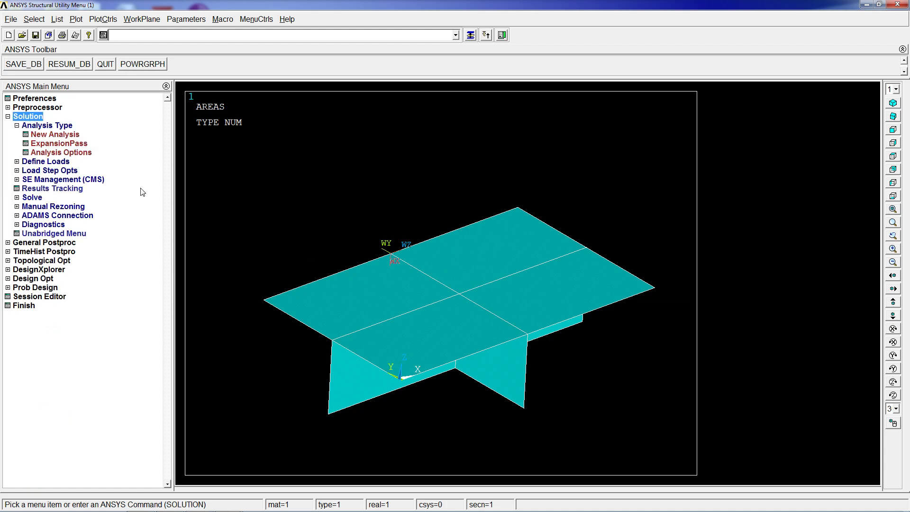
type("acel,1")
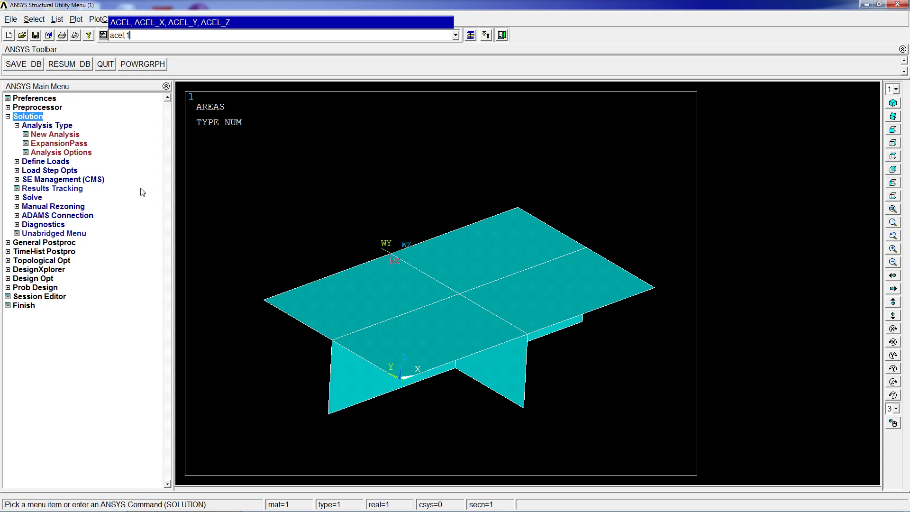
type("0*9.81")
type(",20*9.81,8*9.81")
key("Return")
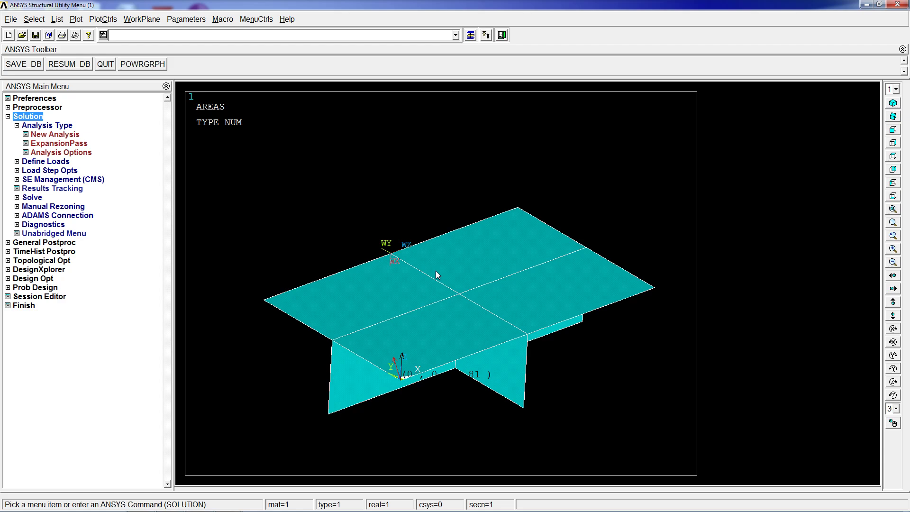
Set a new static analysis and solve it with /solve under the acceleration load.
left_click(54, 137)
left_click(492, 213)
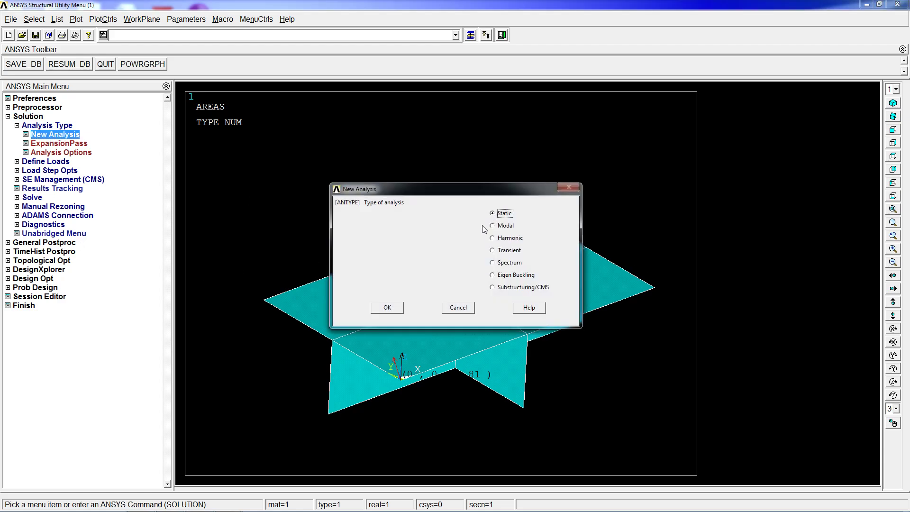
left_click(388, 308)
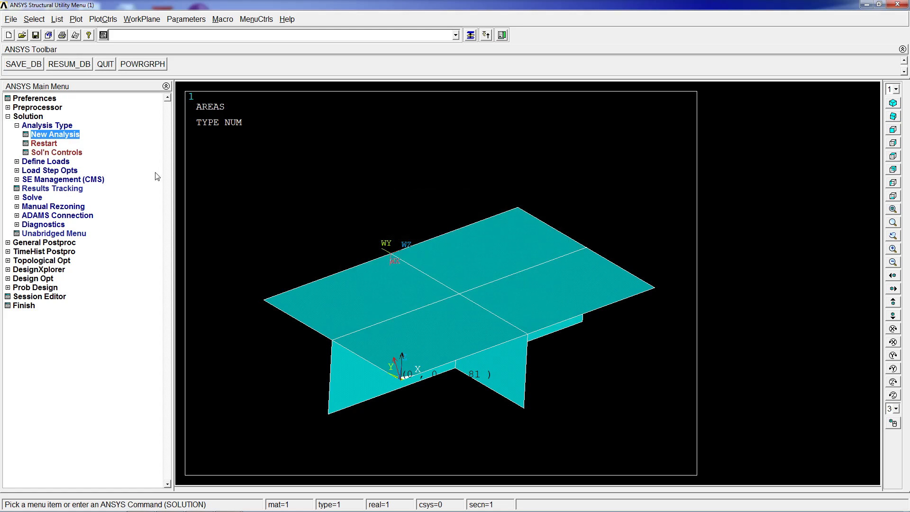
type("/solve")
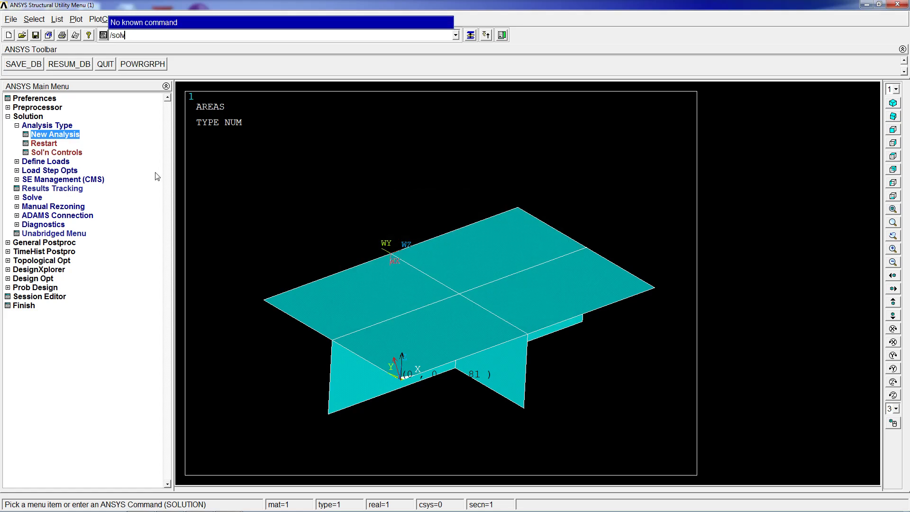
key("BackSpace")
key("BackSpace")
type("olve")
key("Return")
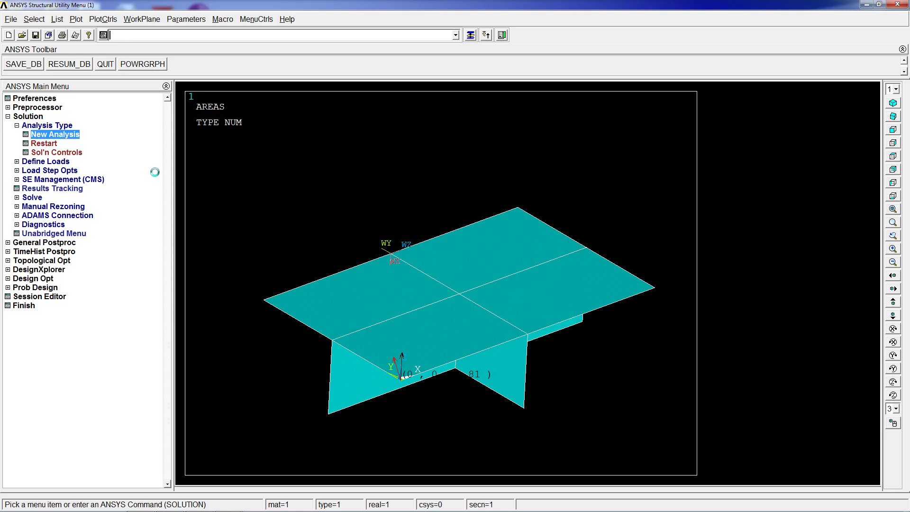
key("Return")
Switch the analysis type to Eigen Buckling, solve it, and open General Postproc.
left_click(59, 242)
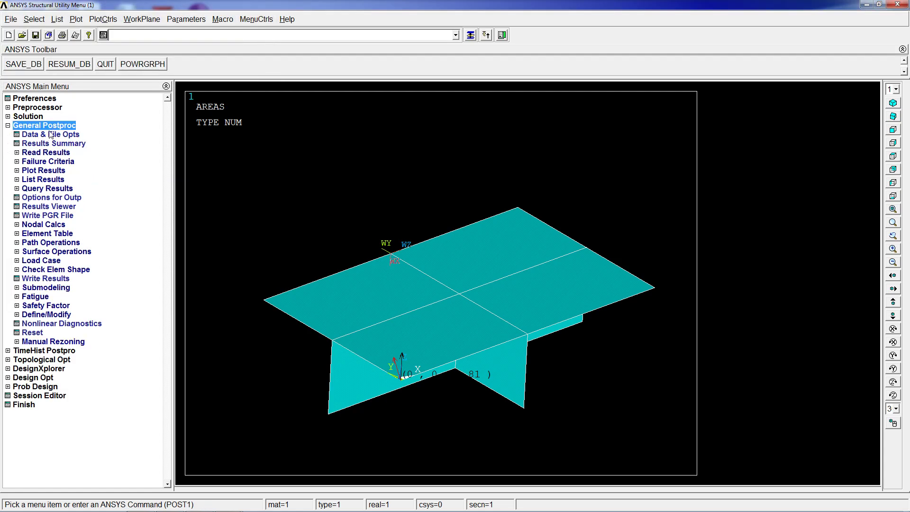
left_click(33, 116)
left_click(56, 135)
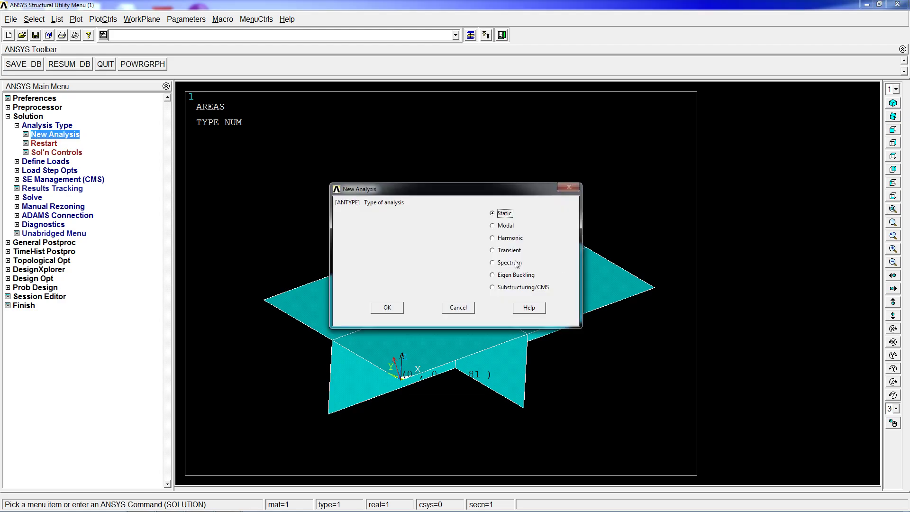
left_click(507, 276)
left_click(386, 307)
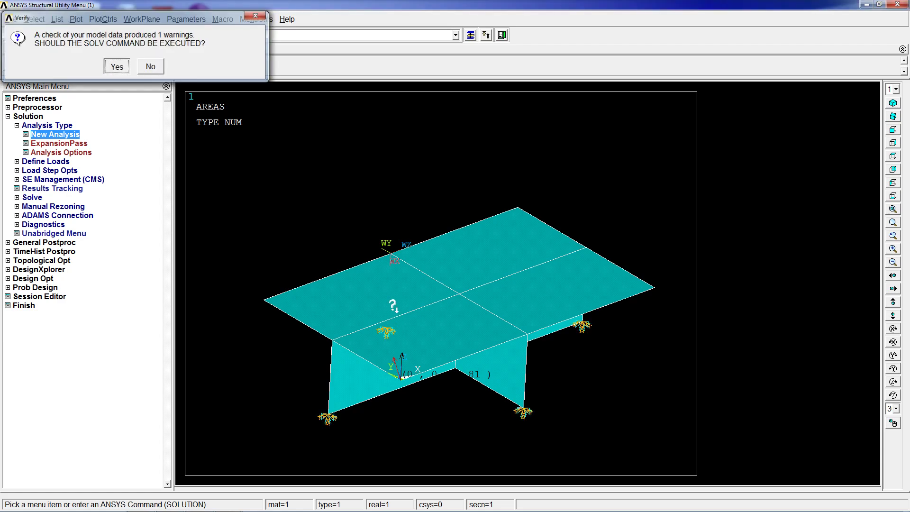
key("Return")
key("Return")
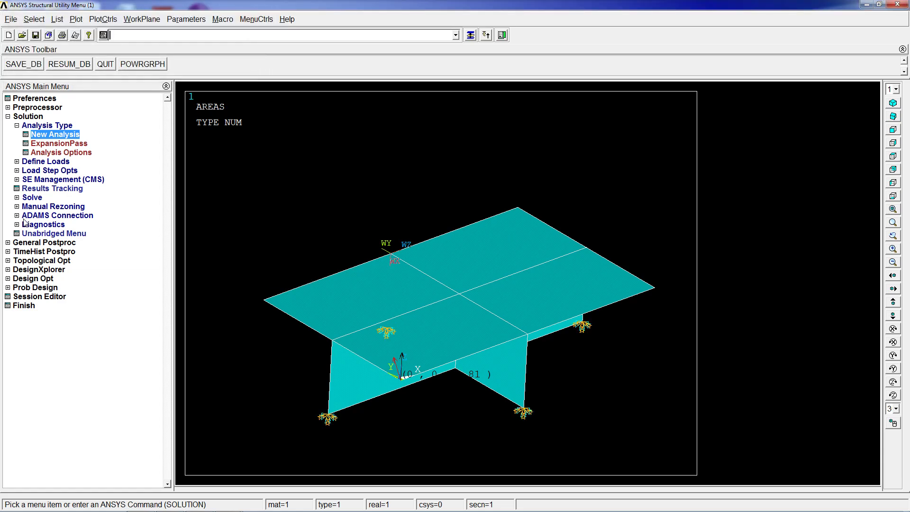
left_click(31, 117)
left_click(43, 127)
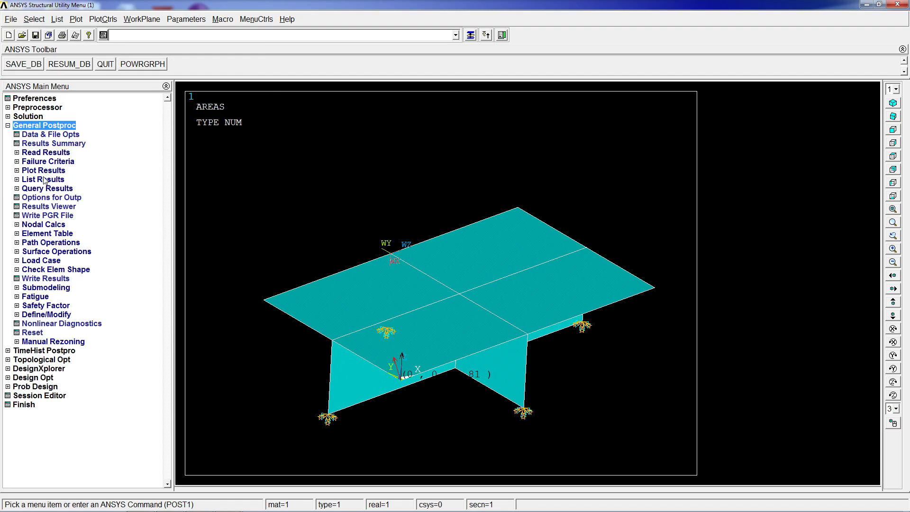
Read result set 1 of the buckling solution by pick.
left_click(47, 153)
left_click(45, 198)
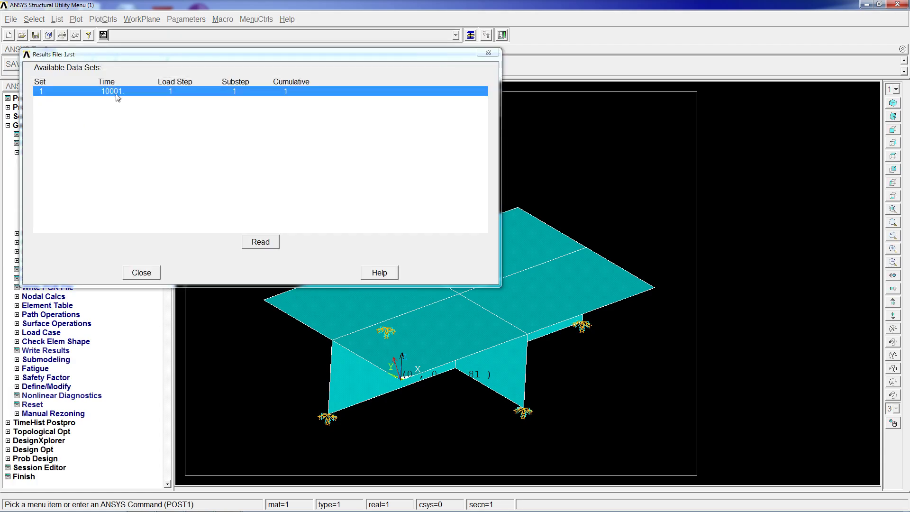
left_click(259, 244)
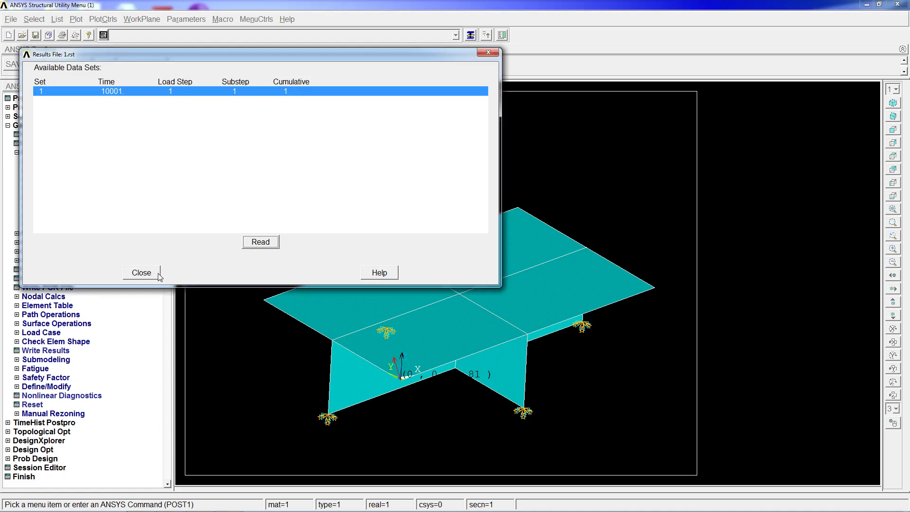
left_click(158, 274)
Plot total displacement contours with plnsol,u,sum and rotate the model to inspect them.
type("pln")
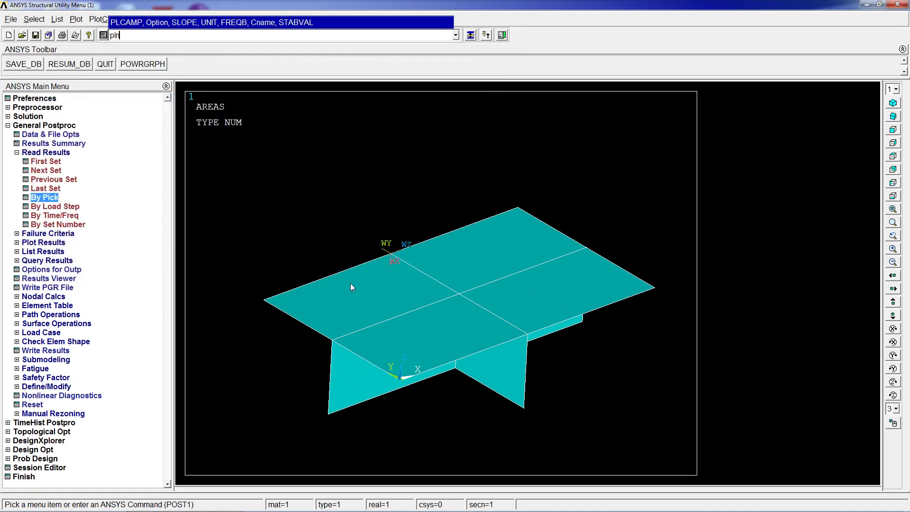
type("sol,u,sum")
key("Return")
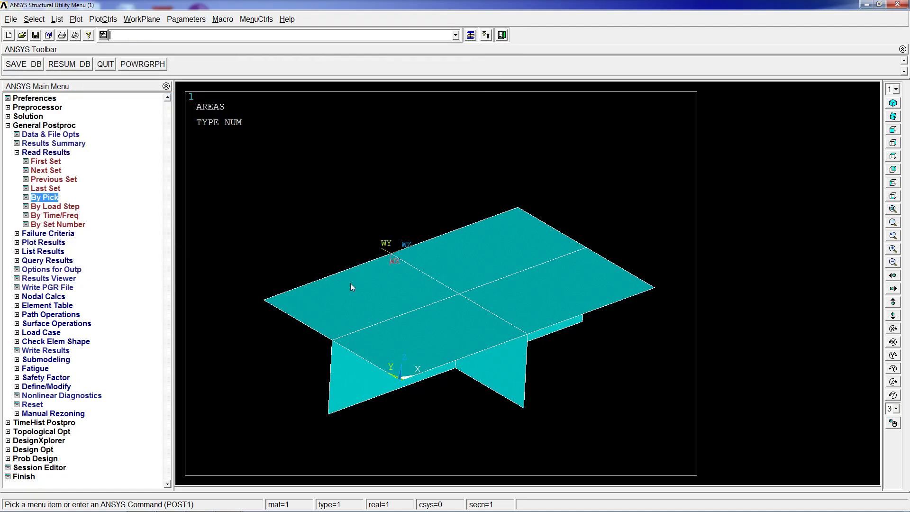
right_click_drag(536, 356, 438, 371, "ctrl")
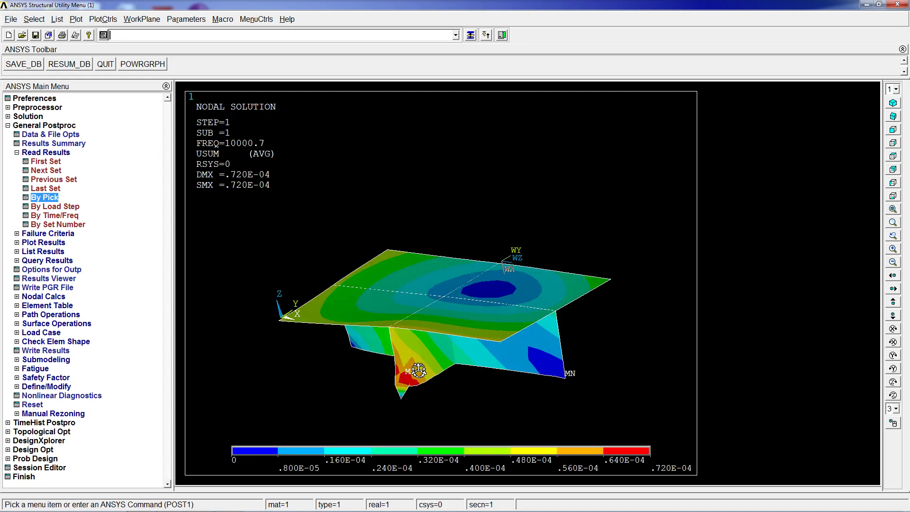
right_click_drag(381, 390, 440, 343, "ctrl")
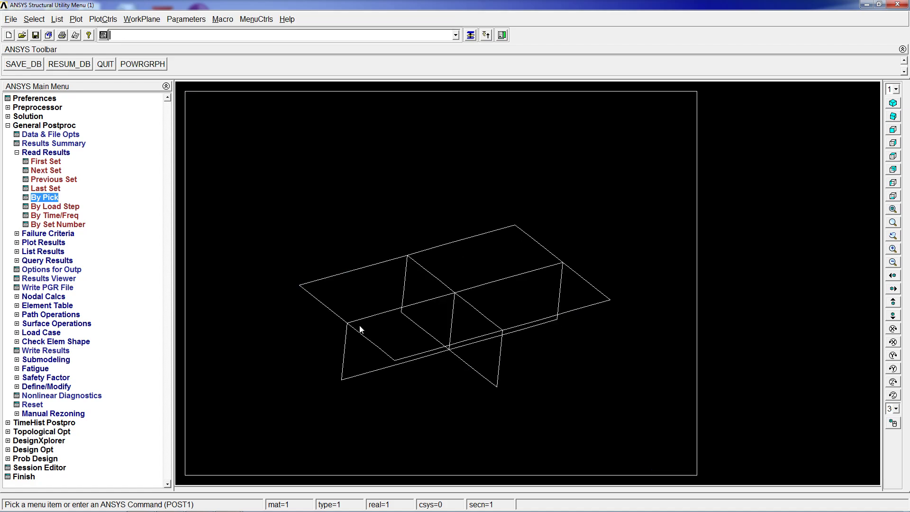
middle_click_drag(445, 322, 421, 379, "ctrl")
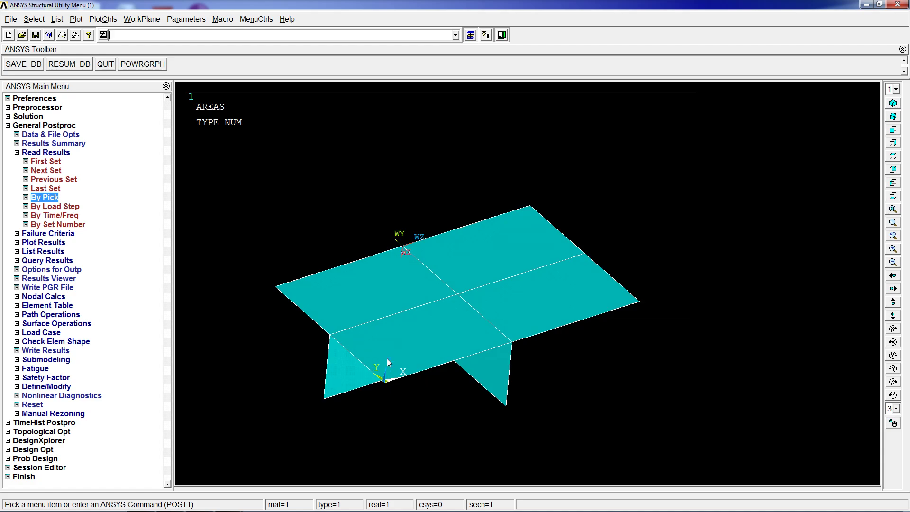
type("as")
type("el,,p")
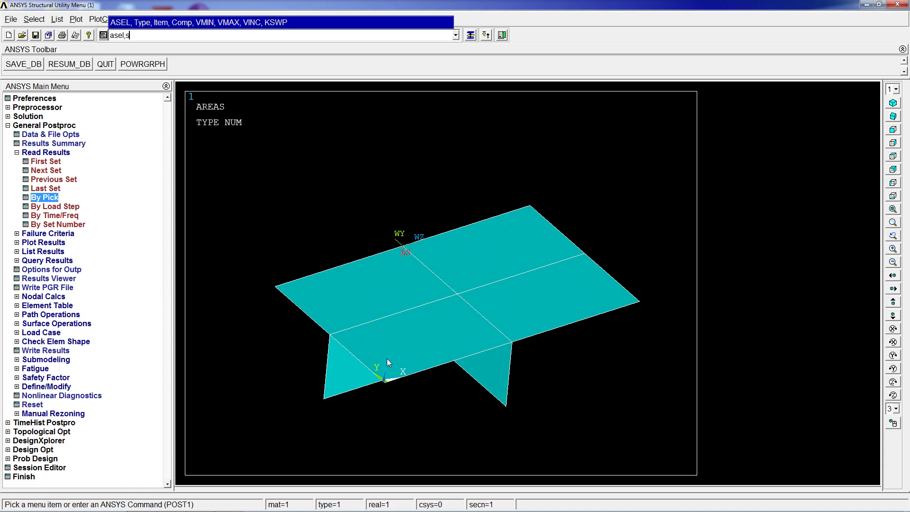
key("Return")
left_click(422, 349)
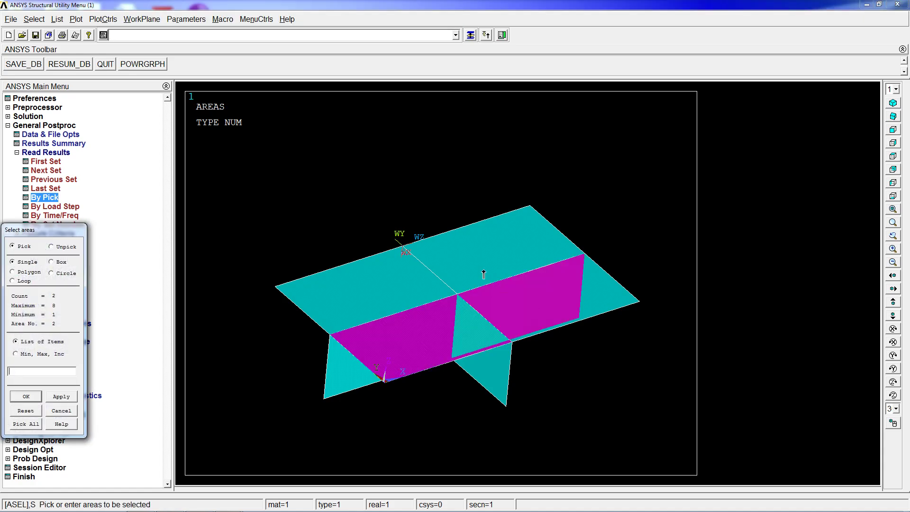
left_click(528, 302)
left_click(483, 257)
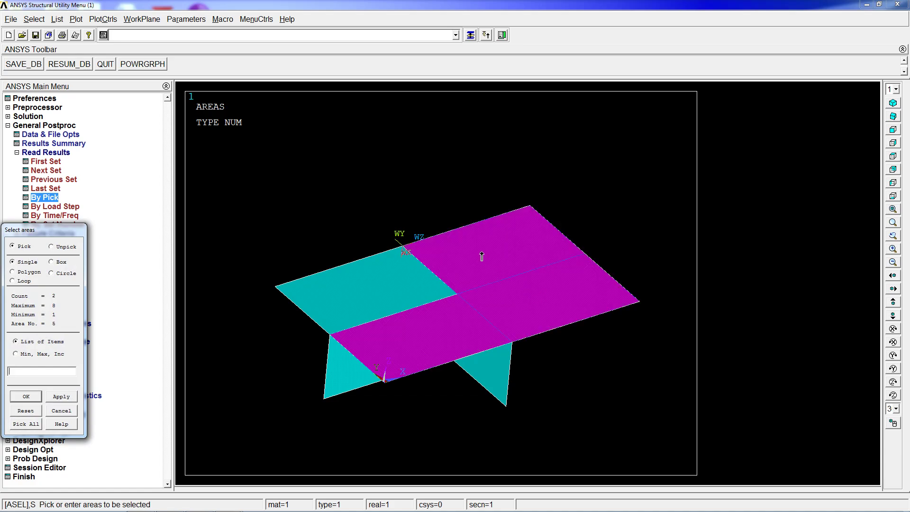
left_click(411, 290)
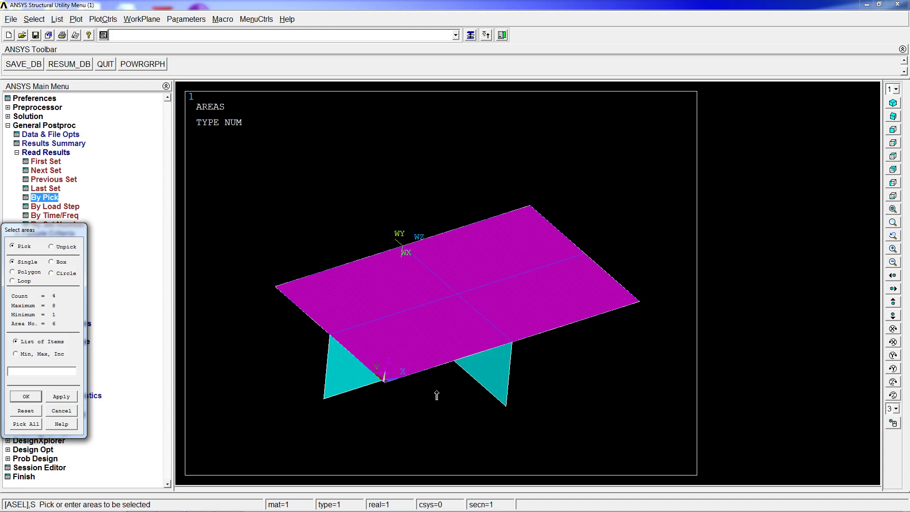
left_click(339, 388)
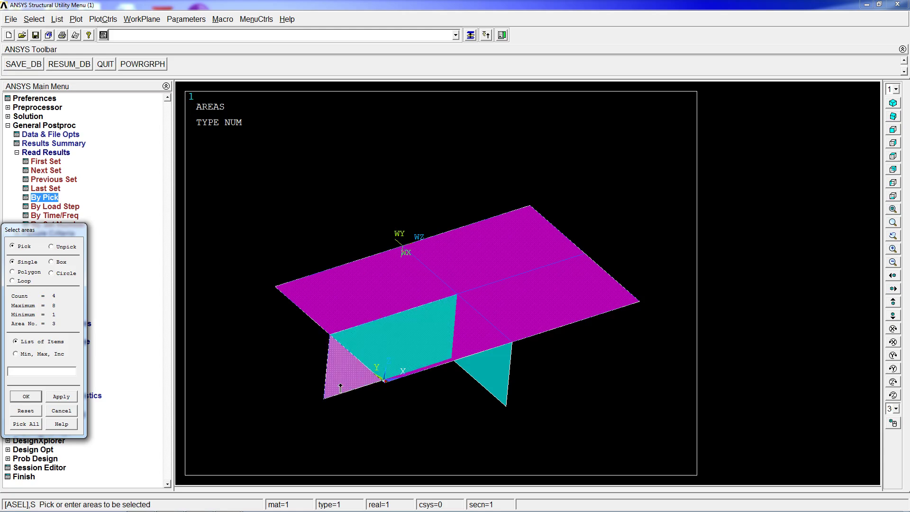
right_click(363, 358)
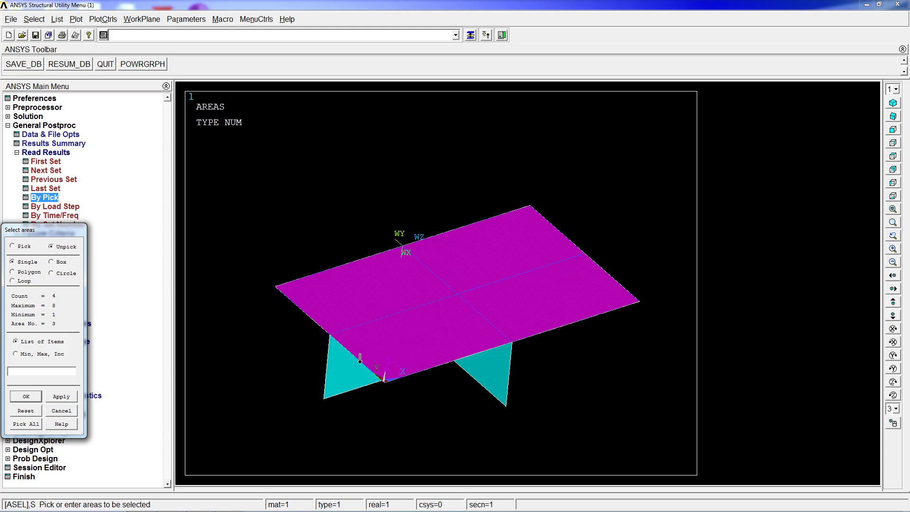
left_click(64, 411)
Replot the buckling mode's total displacement contours with plnsol,u,sum.
type("plnsol")
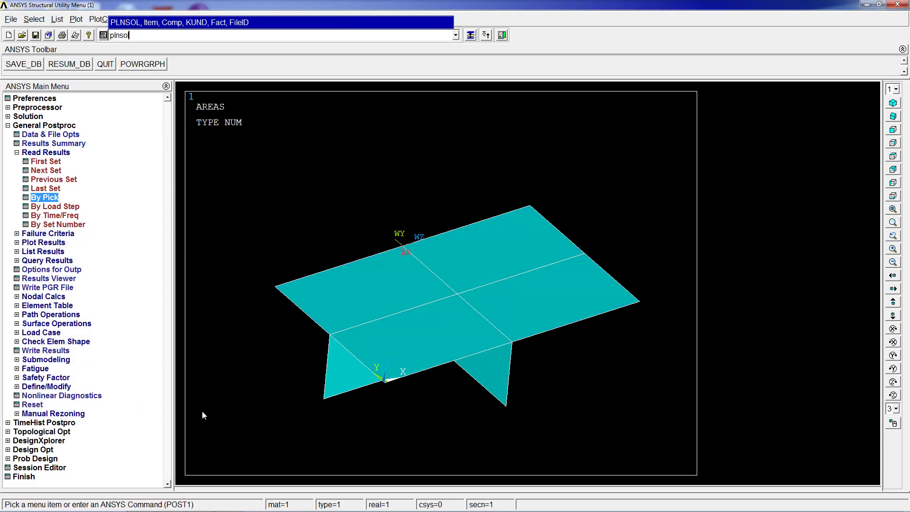
type(",u,sum")
key("Return")
right_click_drag(506, 337, 515, 329, "ctrl")
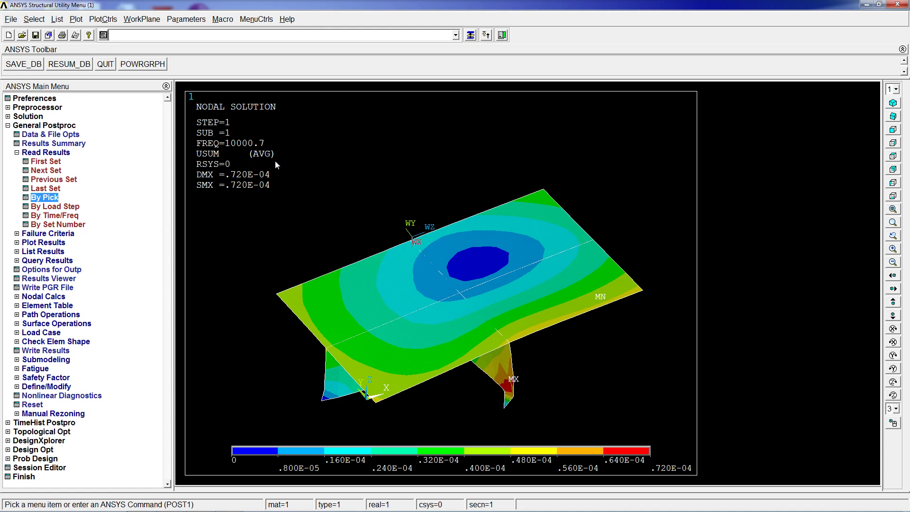
Show the mode as displacement vectors with plvect,u, viewed from above and zoomed out.
type("plvect,u")
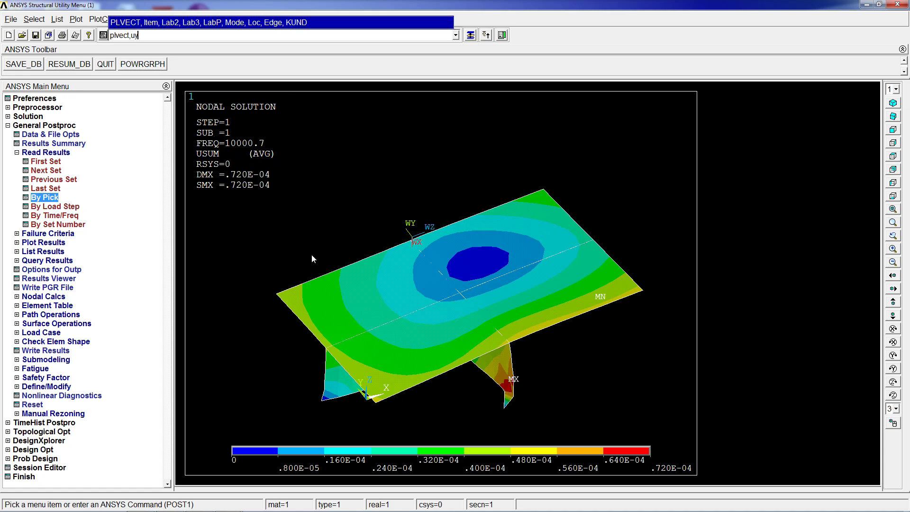
key("Return")
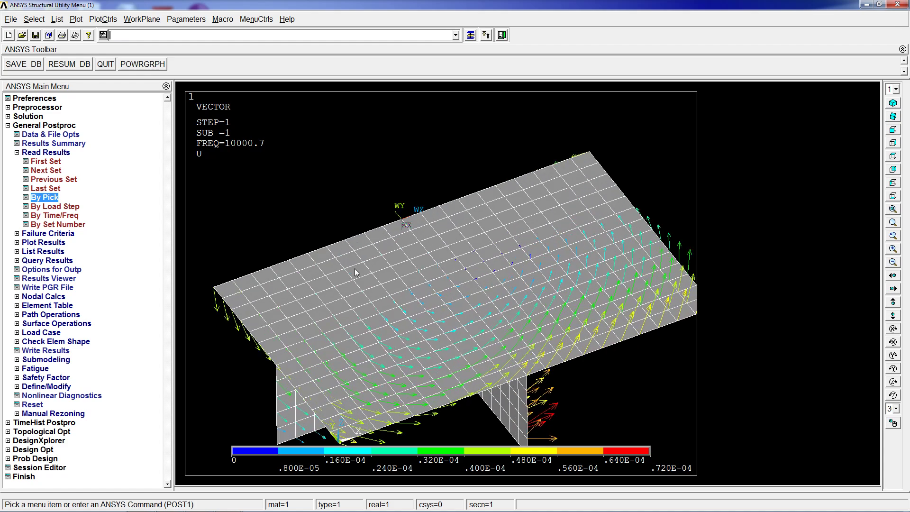
right_click_drag(413, 264, 516, 303, "ctrl")
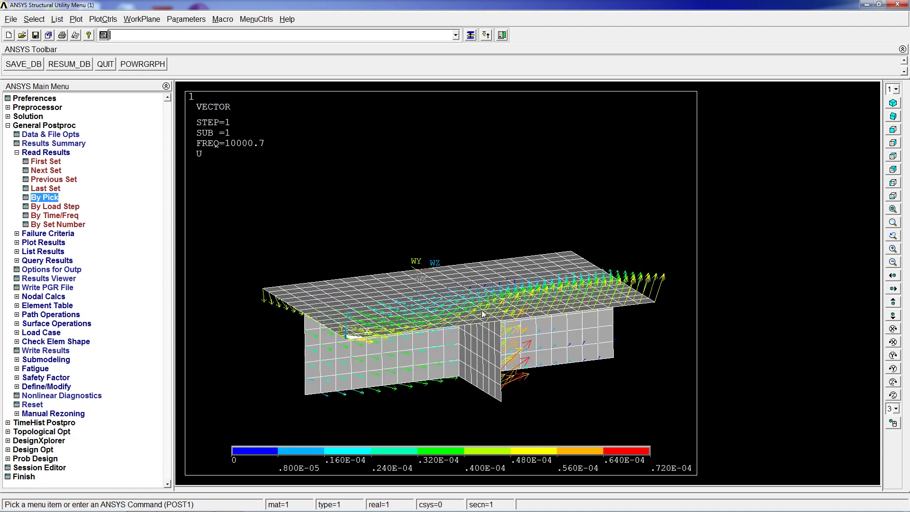
right_click_drag(493, 374, 430, 316, "ctrl")
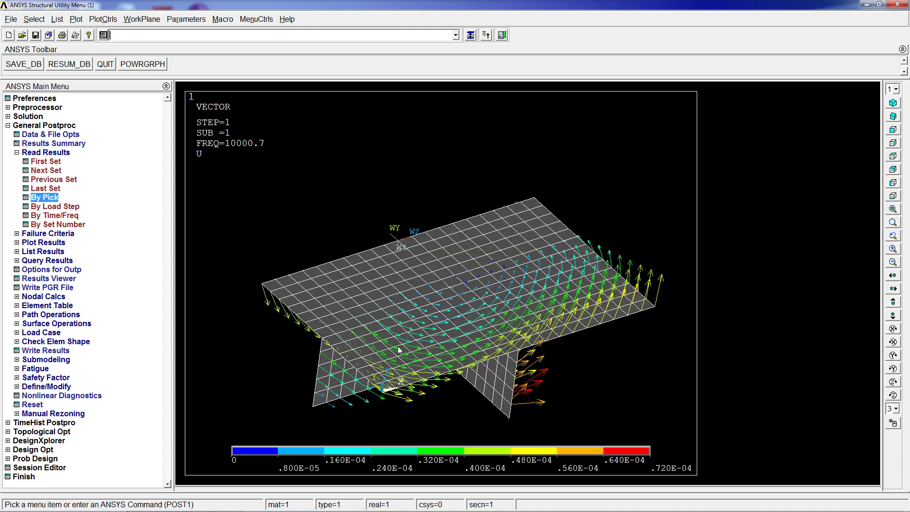
middle_click_drag(393, 315, 405, 309, "ctrl")
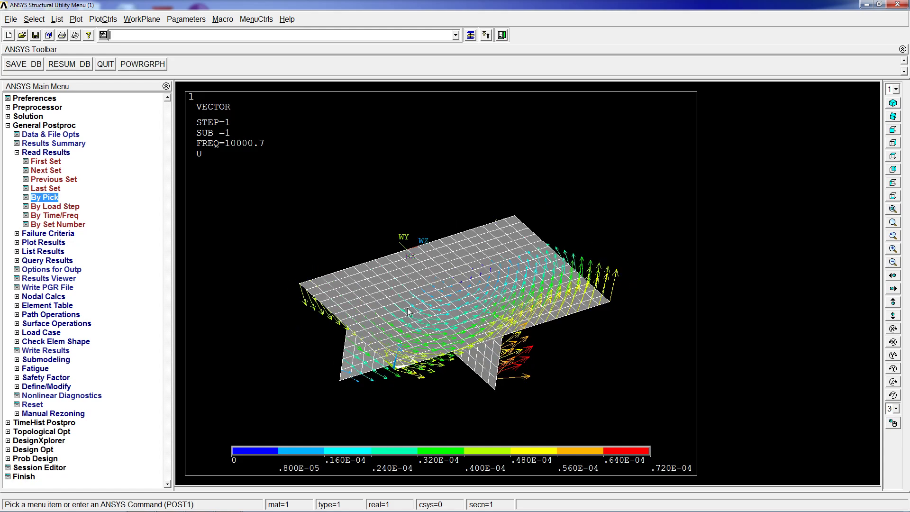
type("ap")
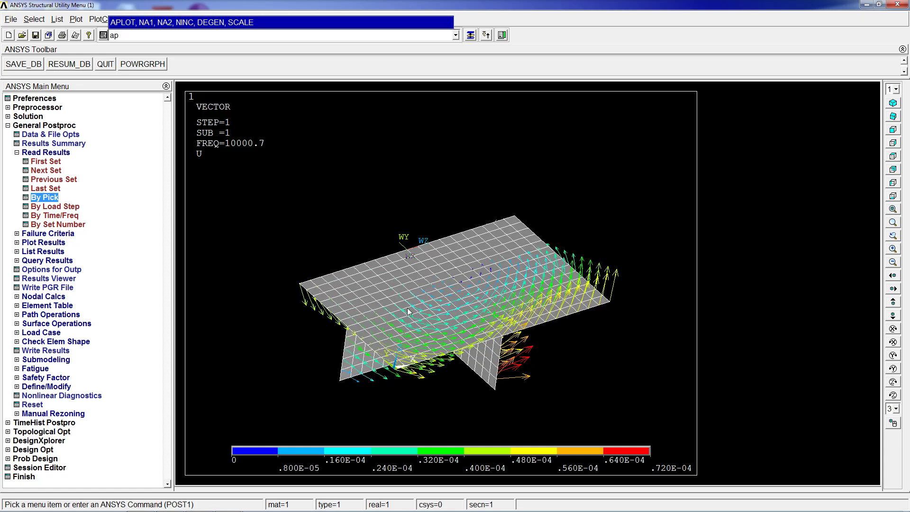
type("lot")
Redraw the stiffened plate and its crossing stiffeners as a plain area plot with aplot.
key("Return")
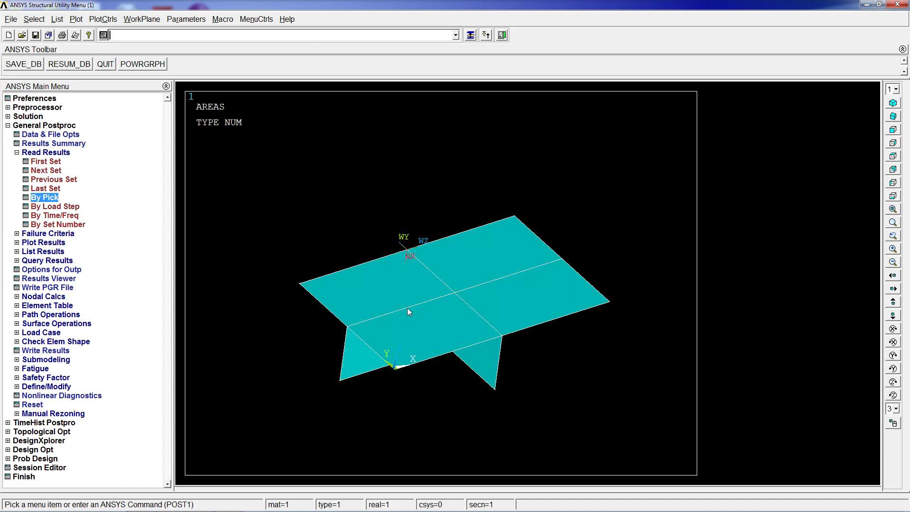